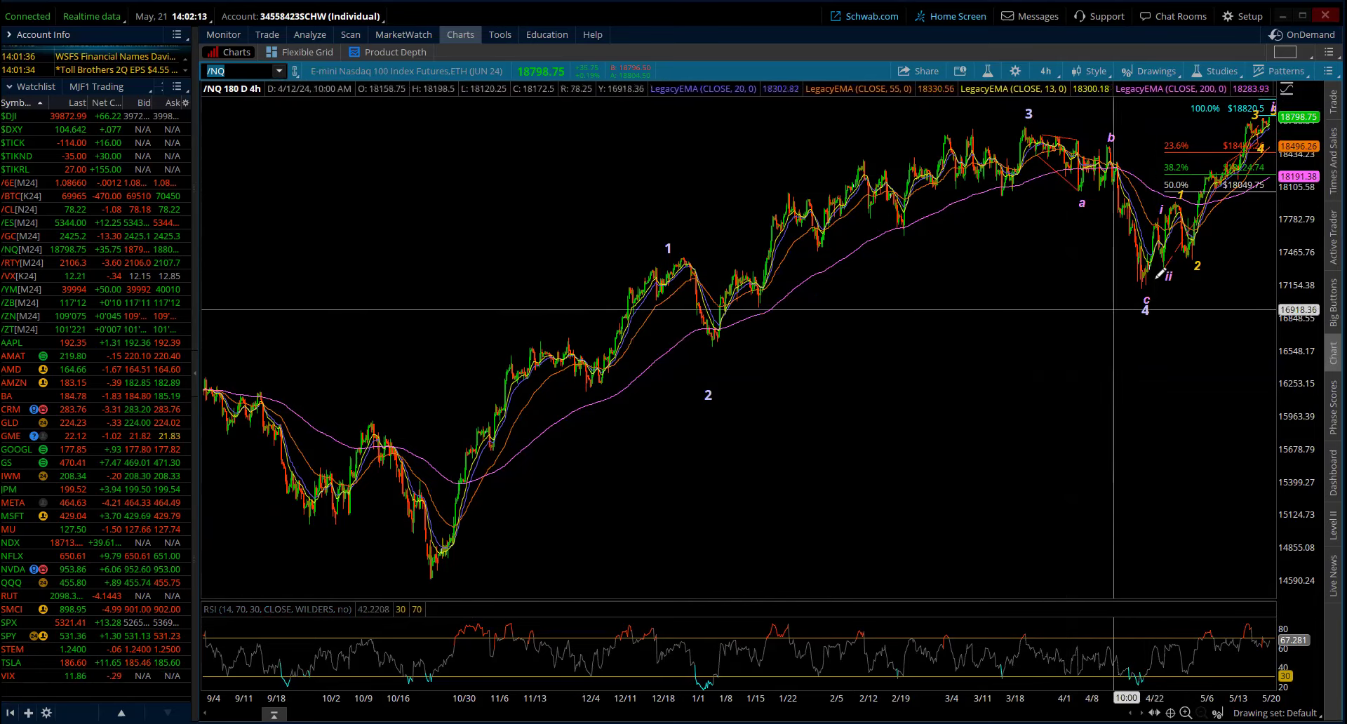
# Zoom the /NQ 4-hour chart in on the price action from mid-March through May 21.
pyautogui.rightClick(1019, 105)
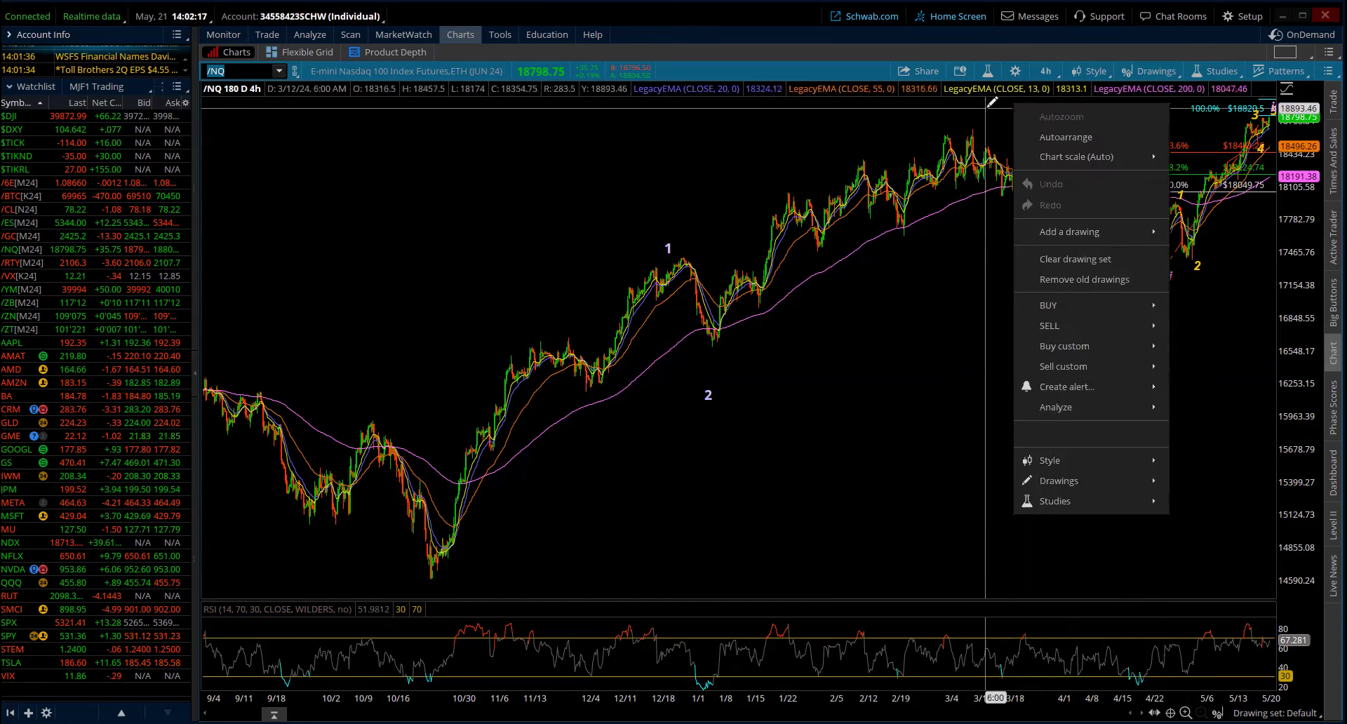
pyautogui.click(1001, 137)
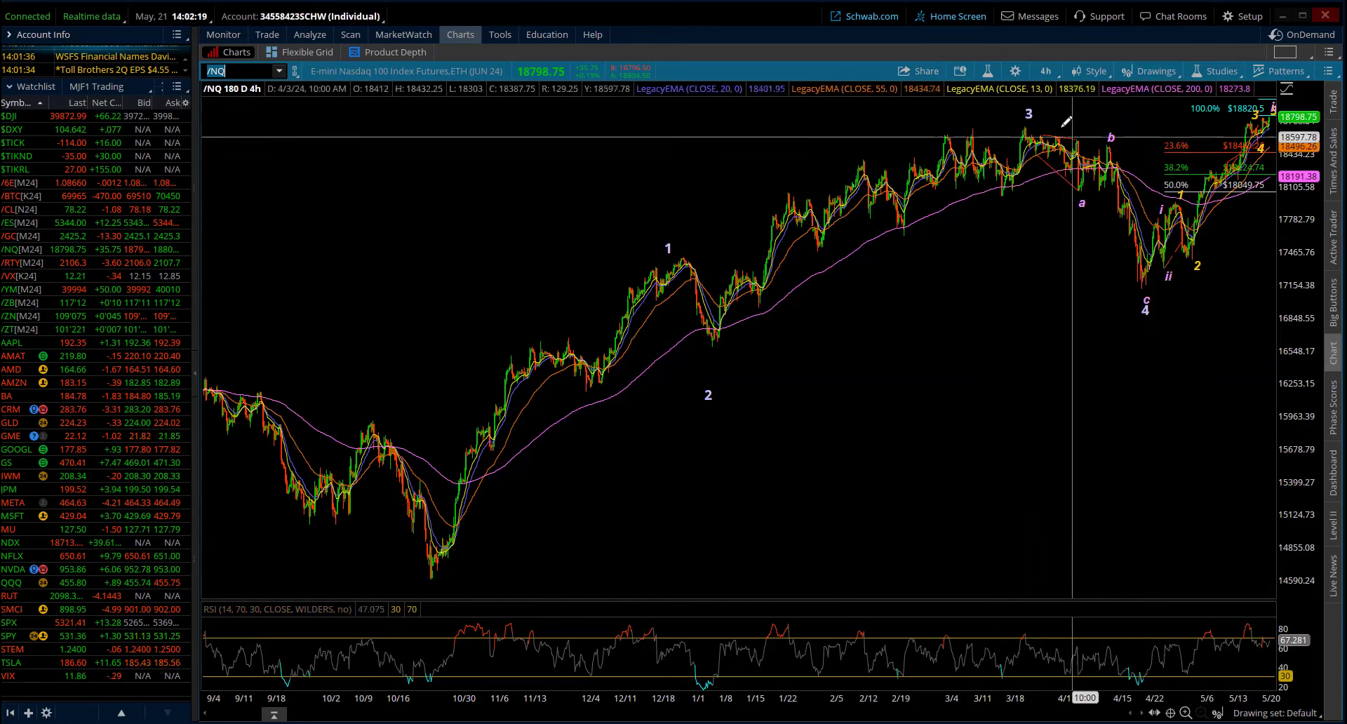
pyautogui.moveTo(1006, 106); pyautogui.dragTo(1006, 107)
pyautogui.moveTo(1162, 108); pyautogui.dragTo(1267, 110)
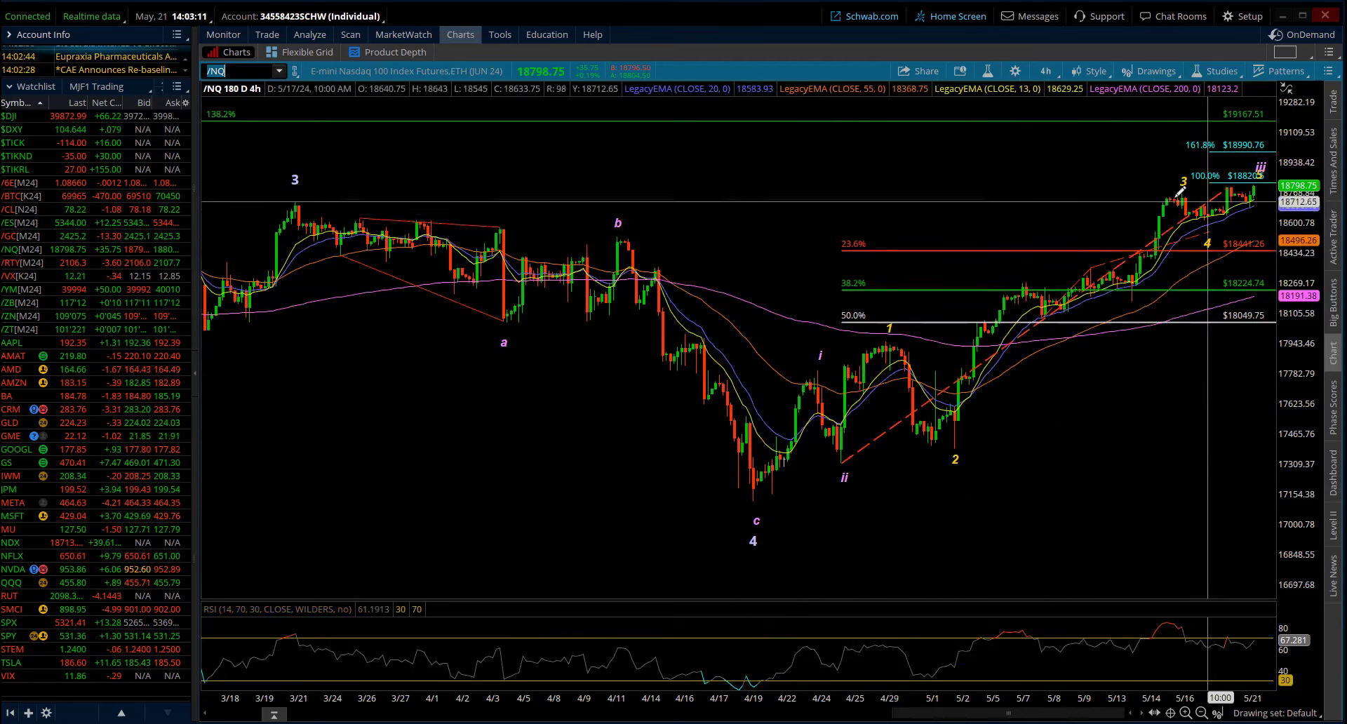
pyautogui.click(1207, 242)
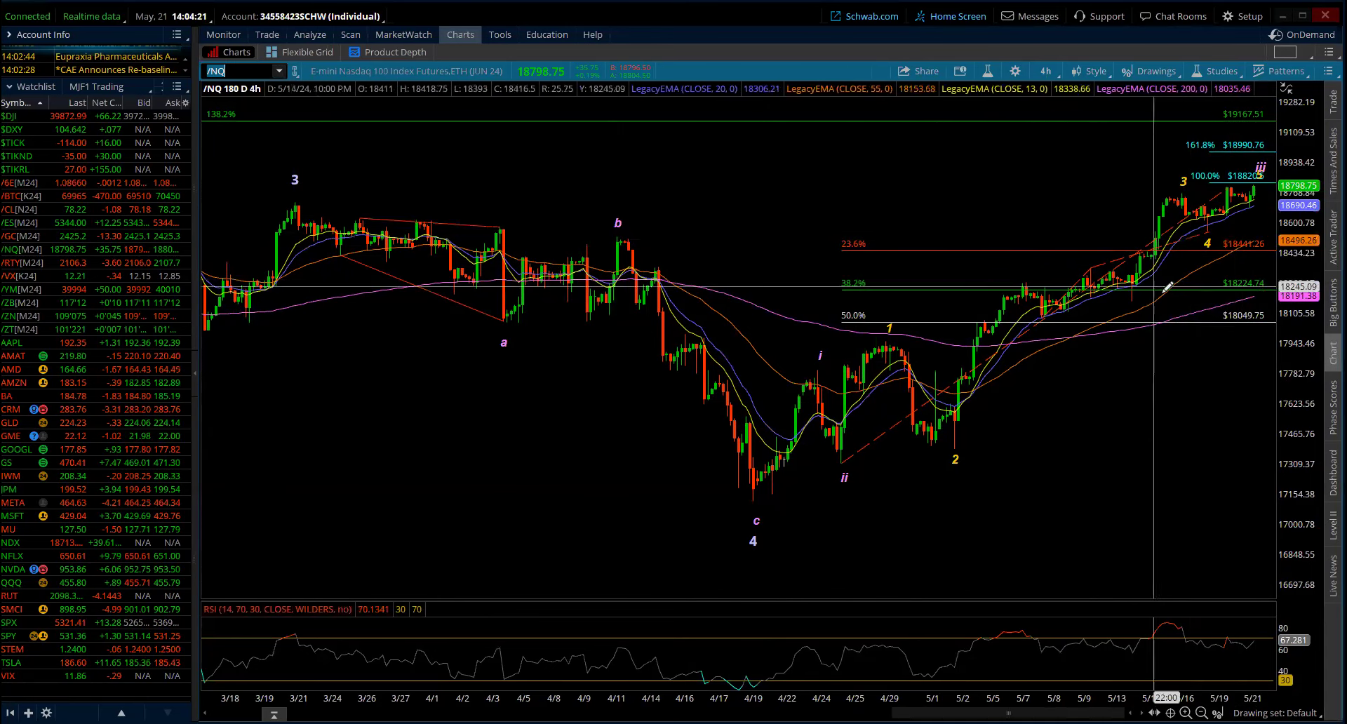
# Draw a Fibonacci extension from the wave ii low to the yellow wave 1 high, projected from the yellow wave 4 low.
pyautogui.rightClick(843, 479)
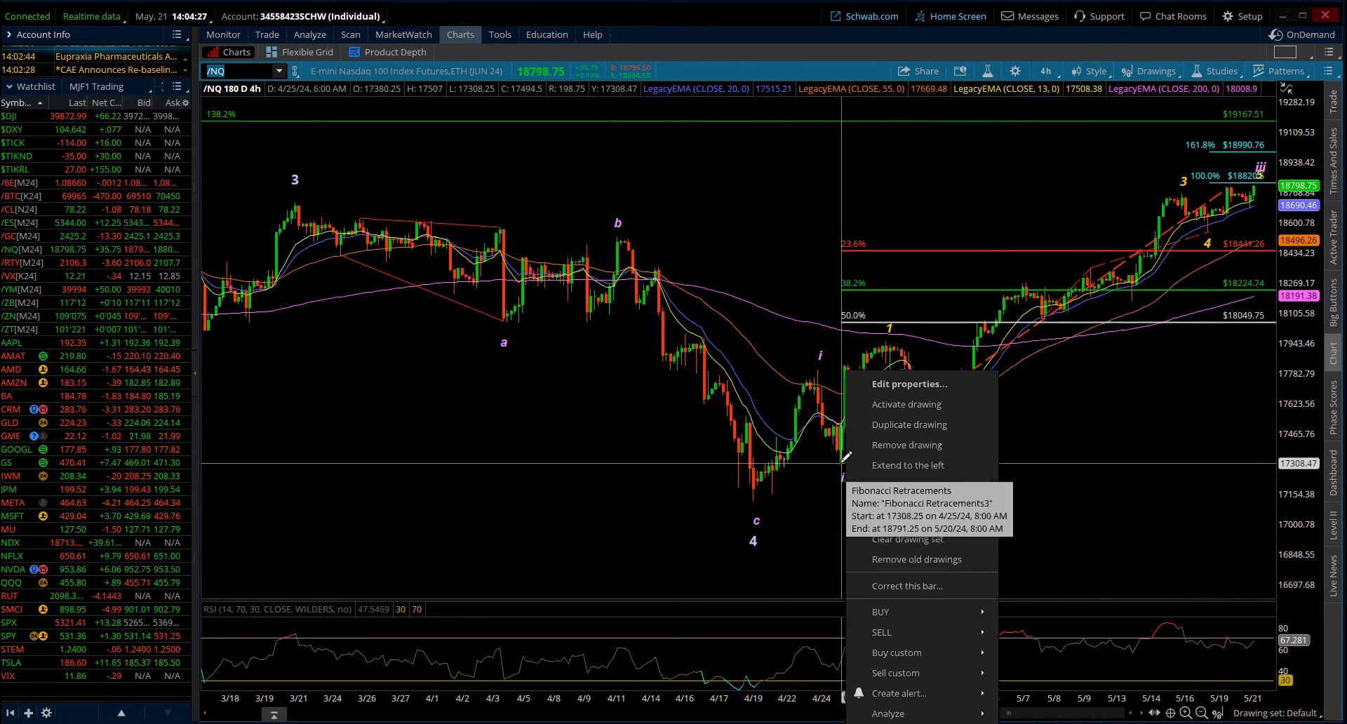
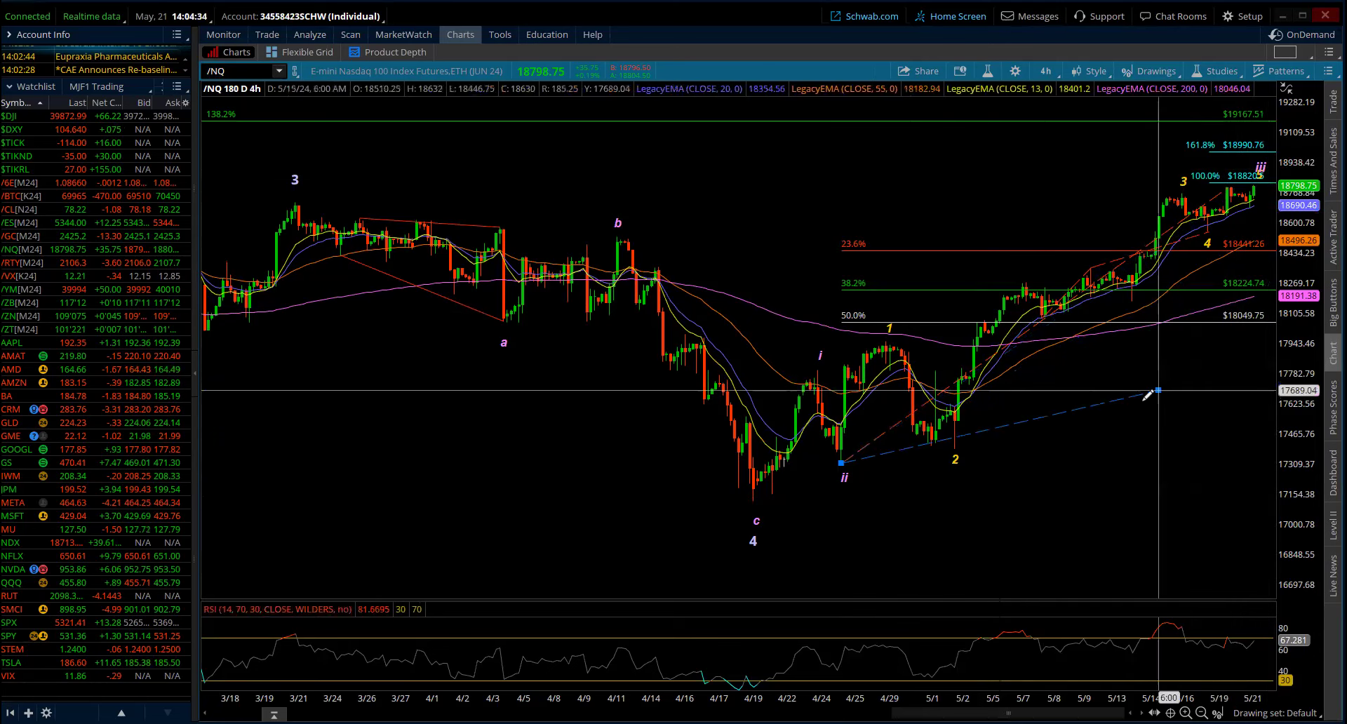
pyautogui.click(888, 339)
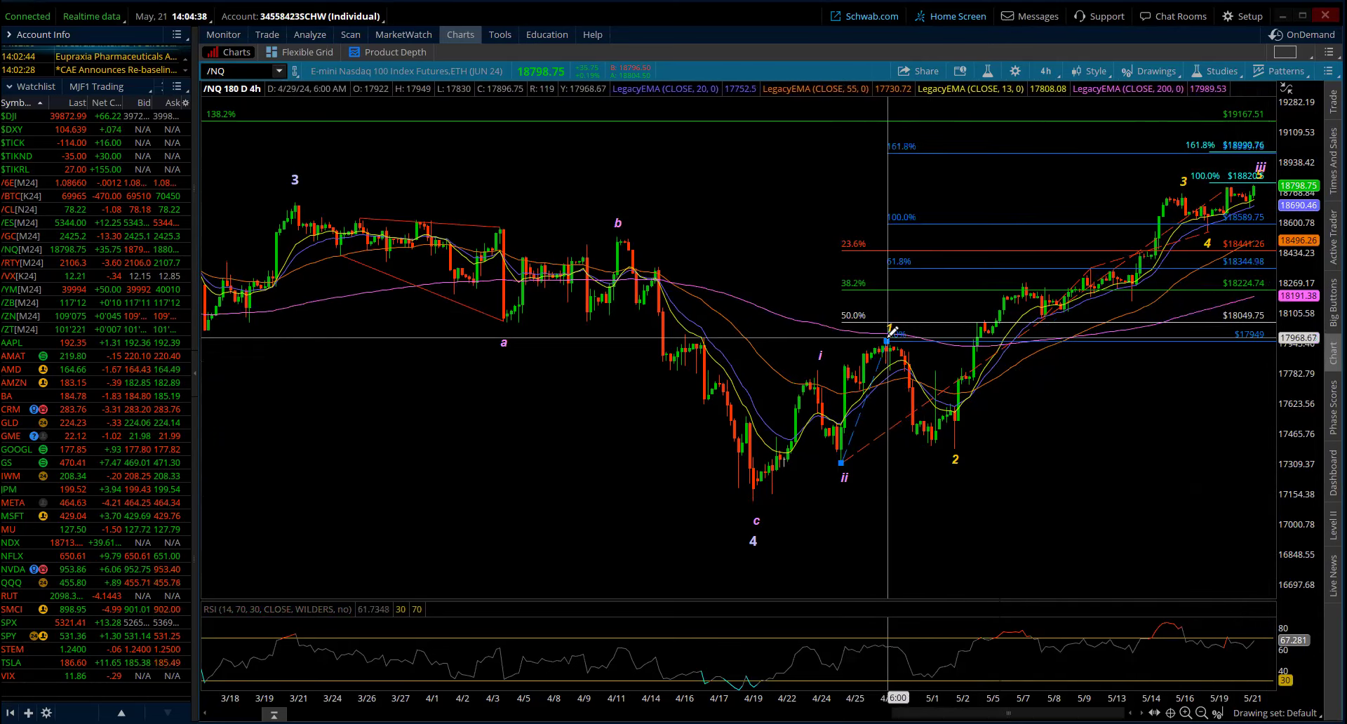
pyautogui.click(1210, 234)
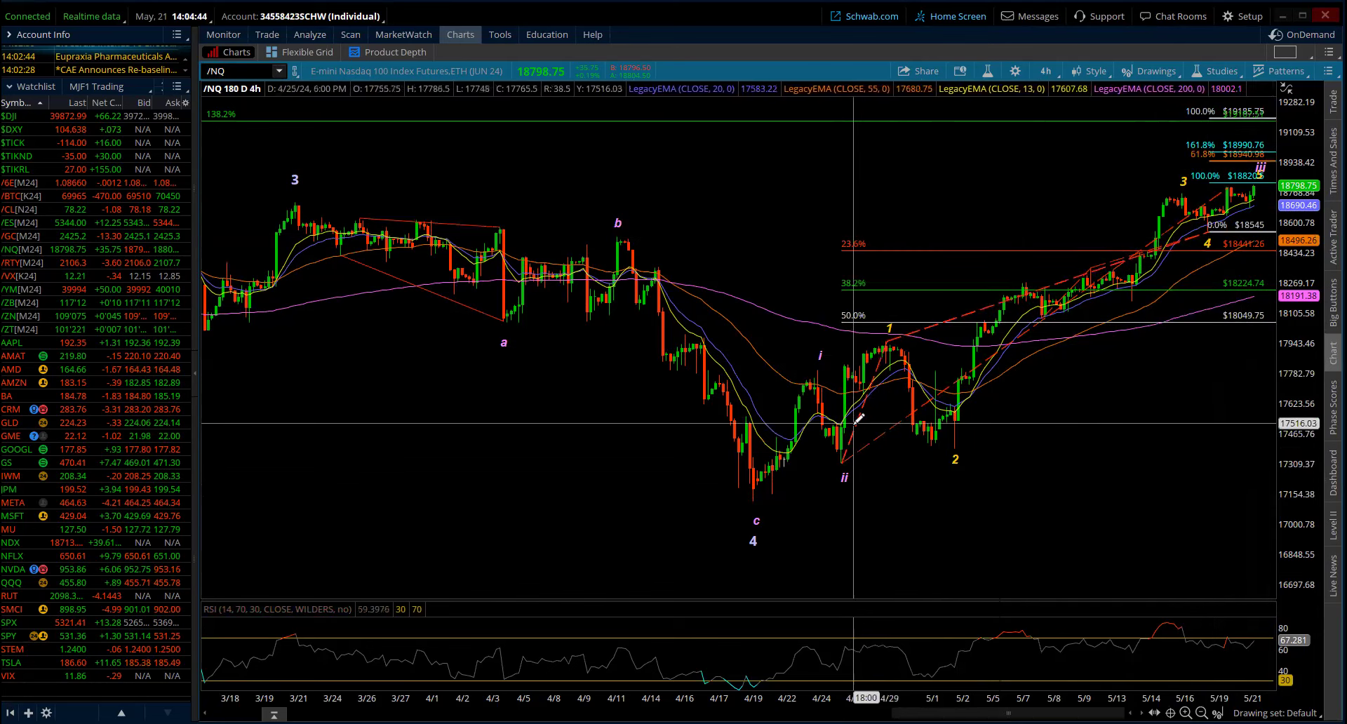
# Remove the Fibonacci retracement starting at the wave ii low and the older Fibonacci extension with the cyan levels.
pyautogui.rightClick(873, 447)
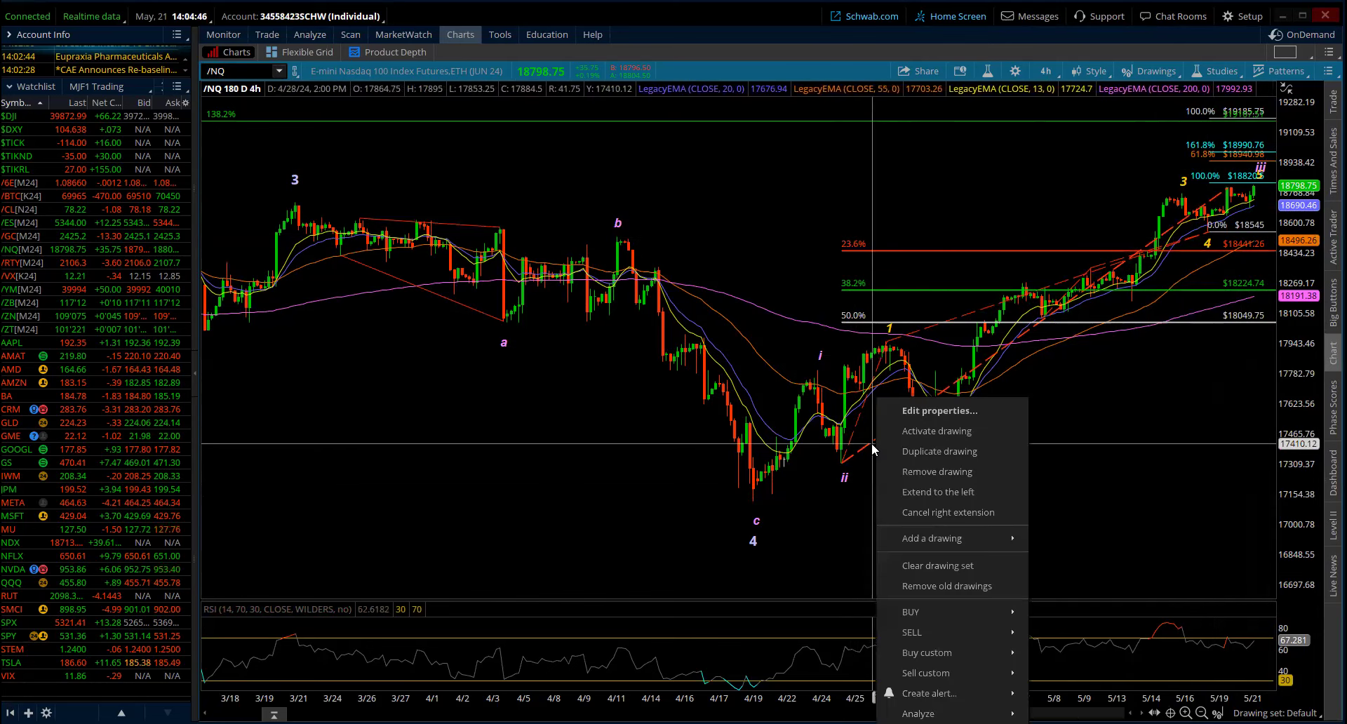
pyautogui.click(949, 471)
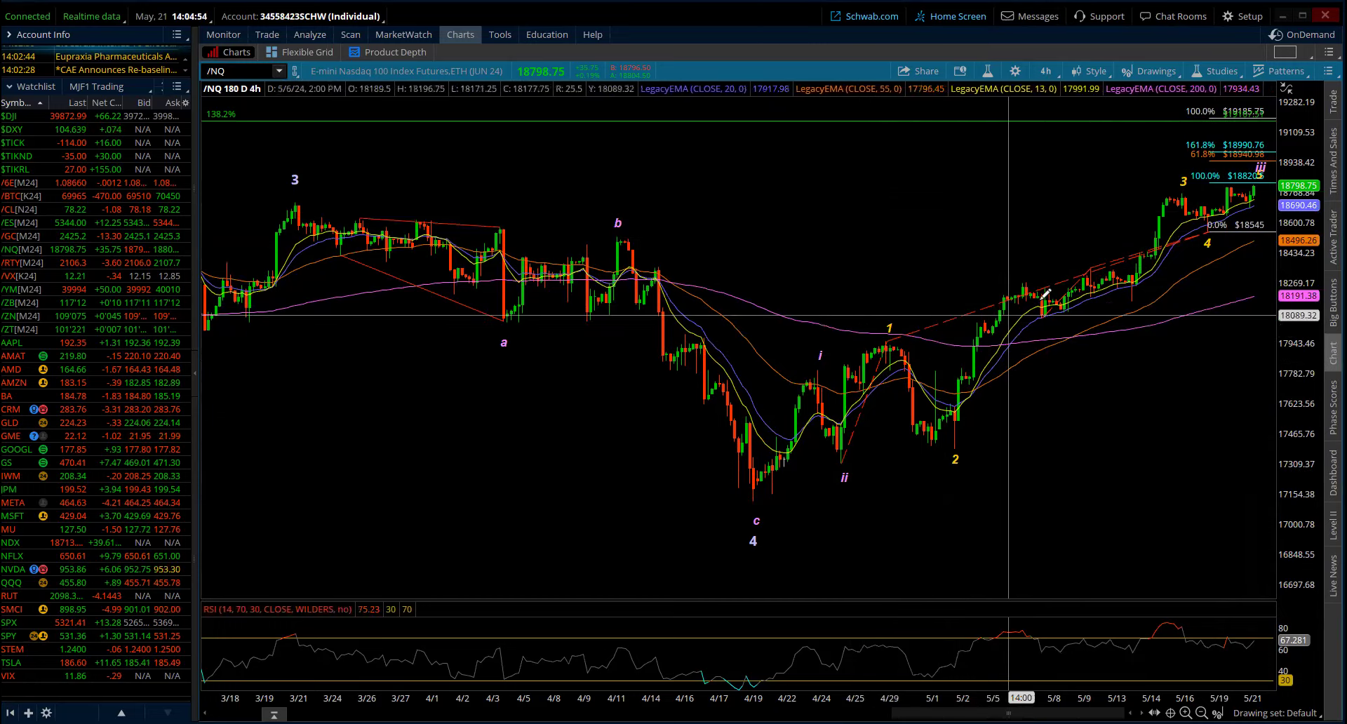
pyautogui.rightClick(1095, 265)
pyautogui.click(1136, 331)
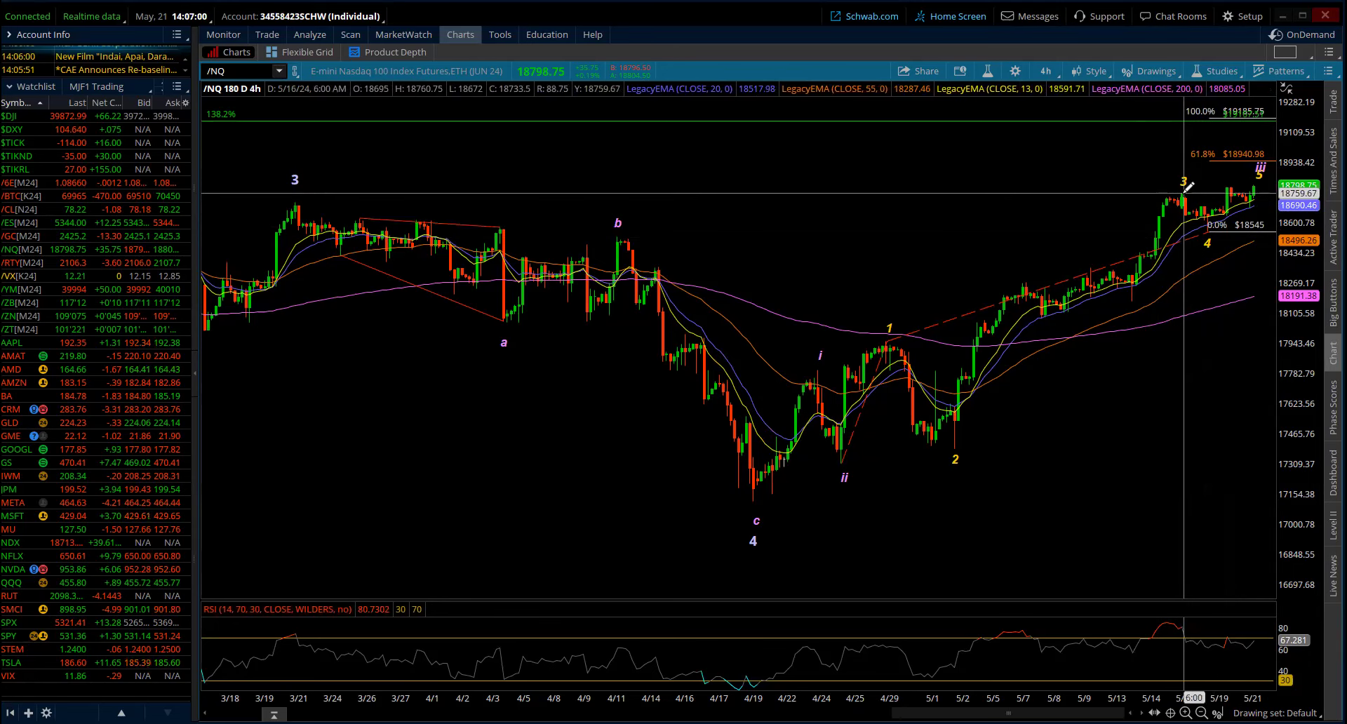
# Switch the chart to the 1-year daily time frame and compress the price scale to bring the higher Fibonacci extension targets into view.
pyautogui.moveTo(1214, 228)
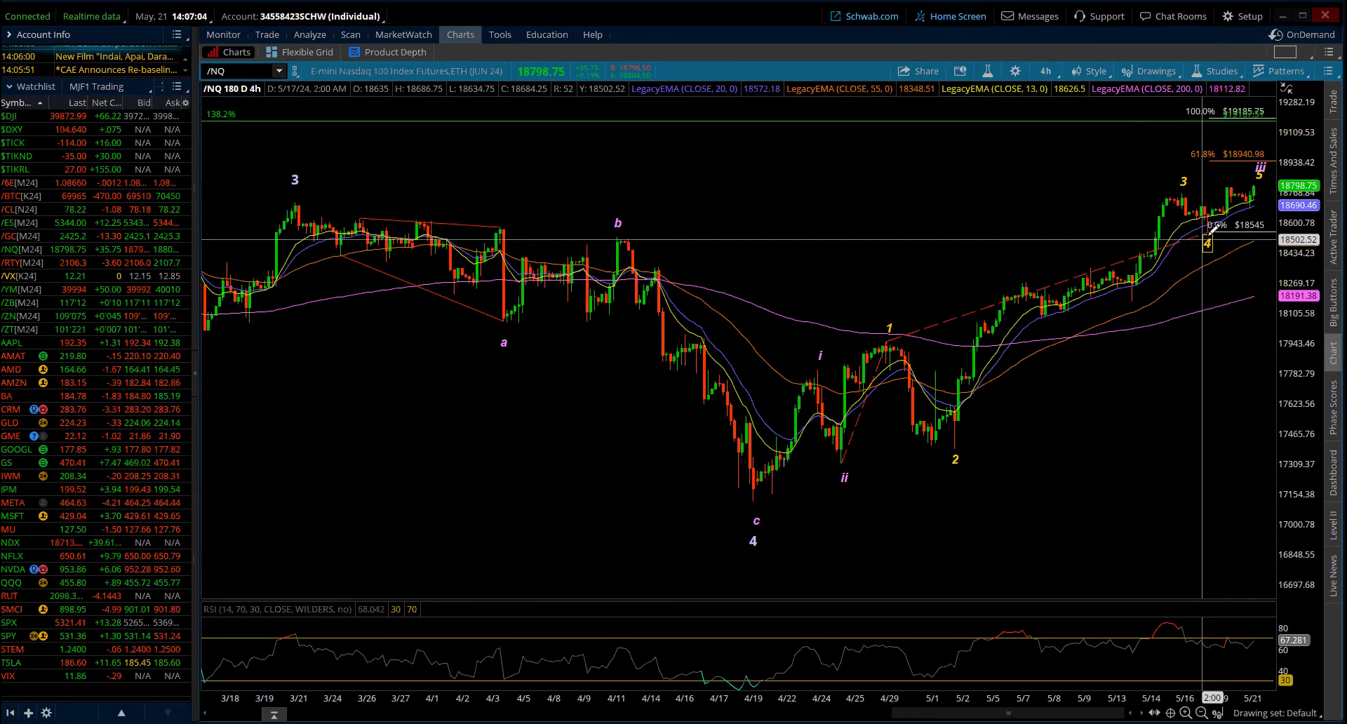
pyautogui.moveTo(1194, 202)
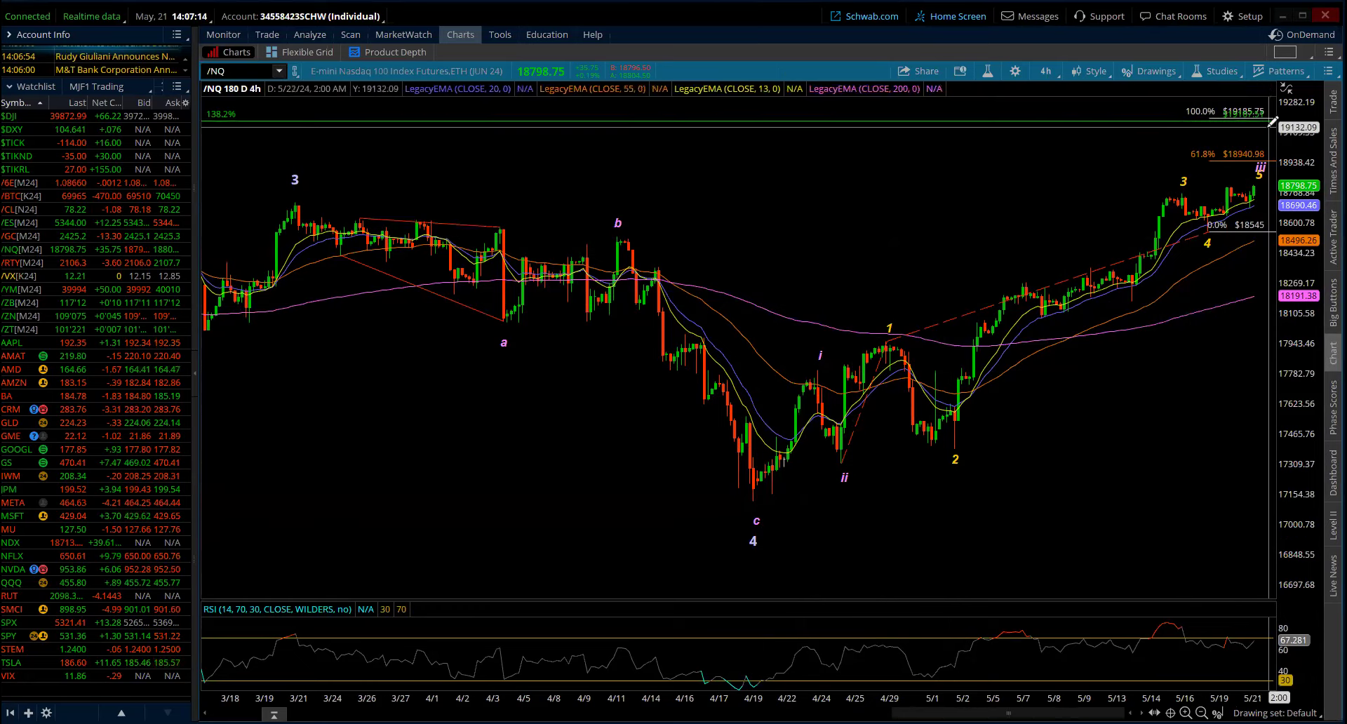
pyautogui.click(1045, 71)
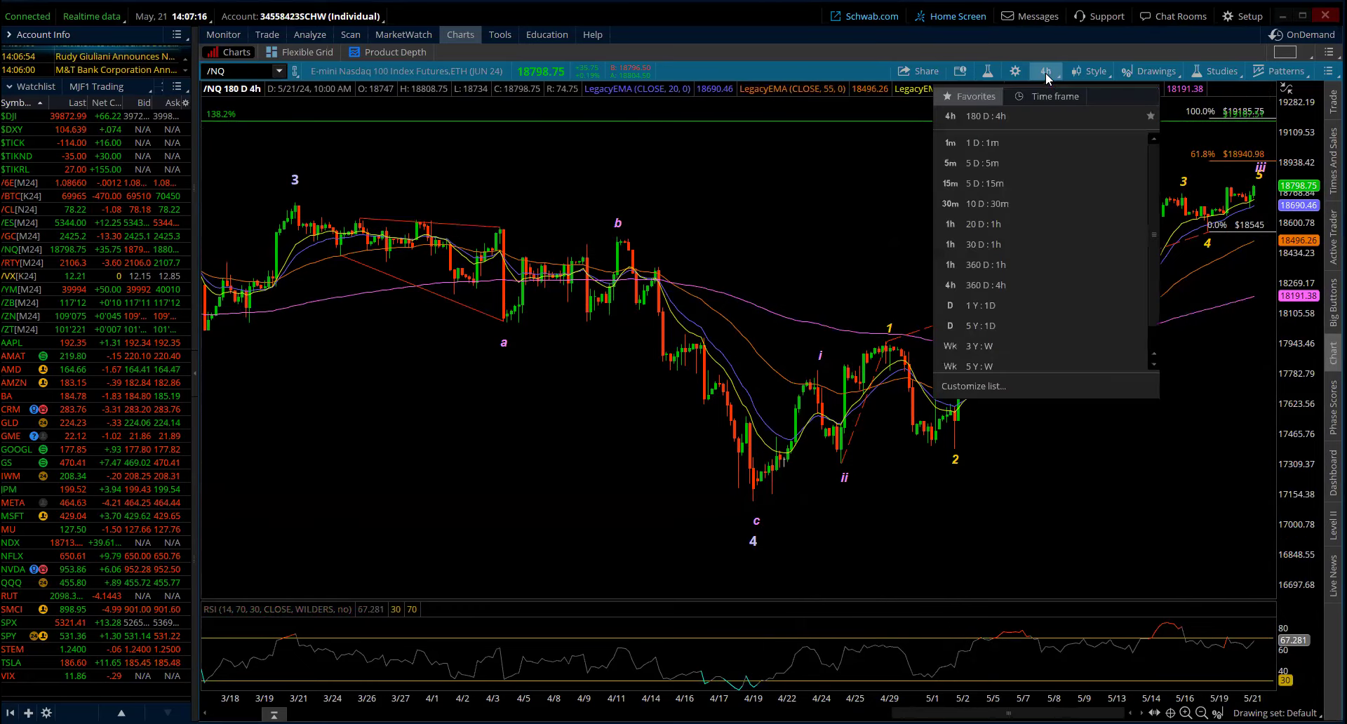
pyautogui.click(980, 310)
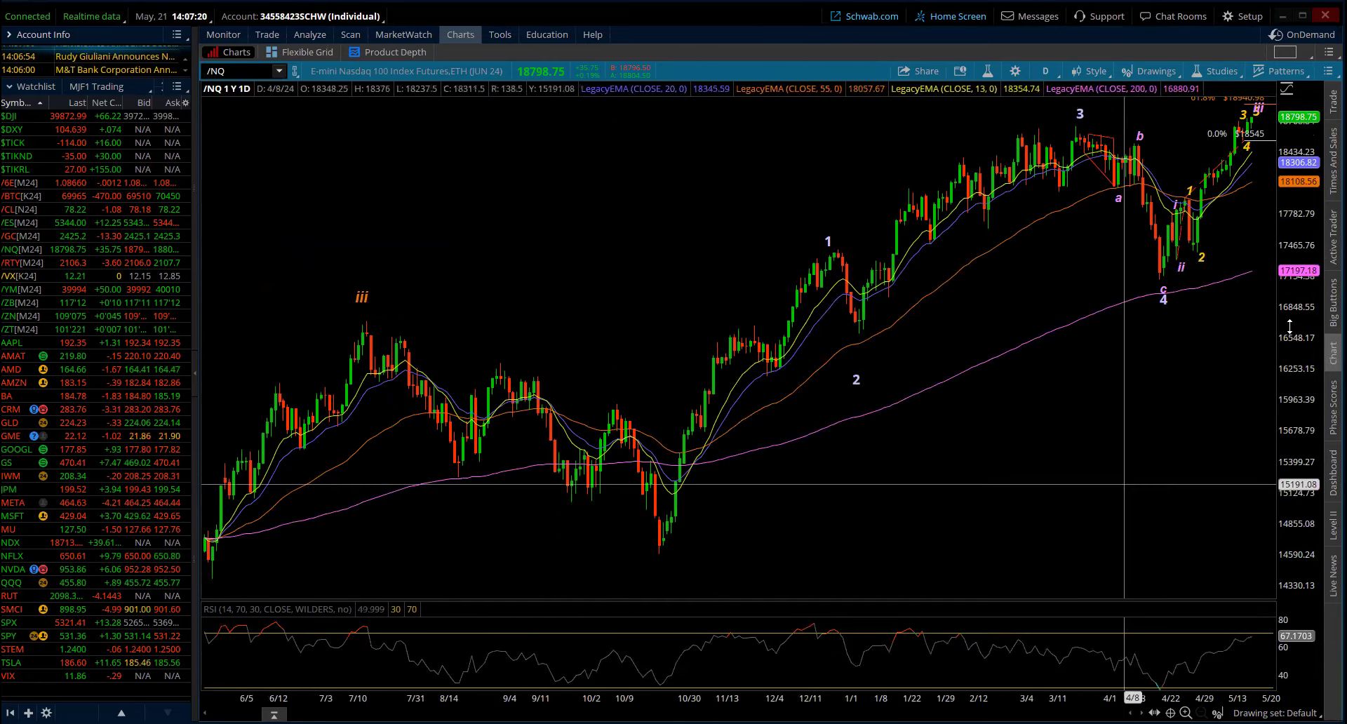
pyautogui.moveTo(1298, 338); pyautogui.dragTo(1298, 378)
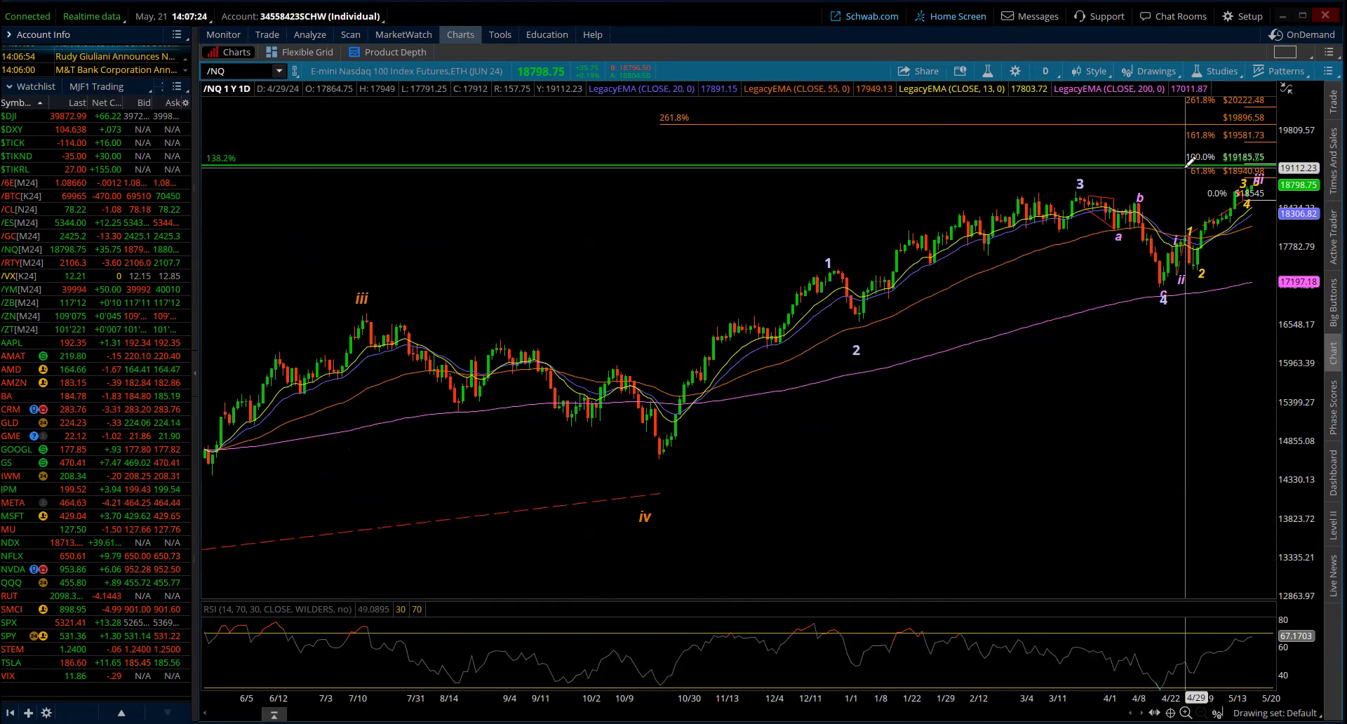
pyautogui.moveTo(1188, 163)
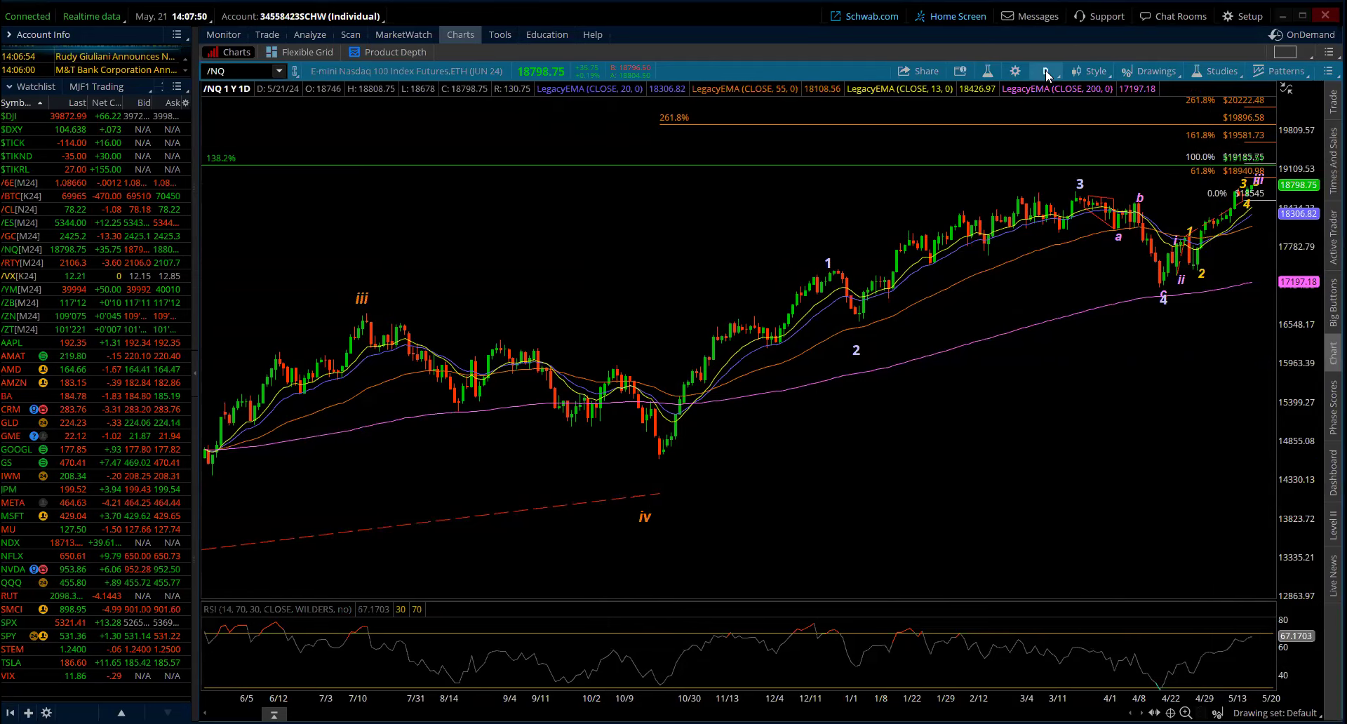
# Review the 3-year weekly chart, and return to the 180-day 4-hour chart zoomed in on mid-March through May.
pyautogui.click(1045, 71)
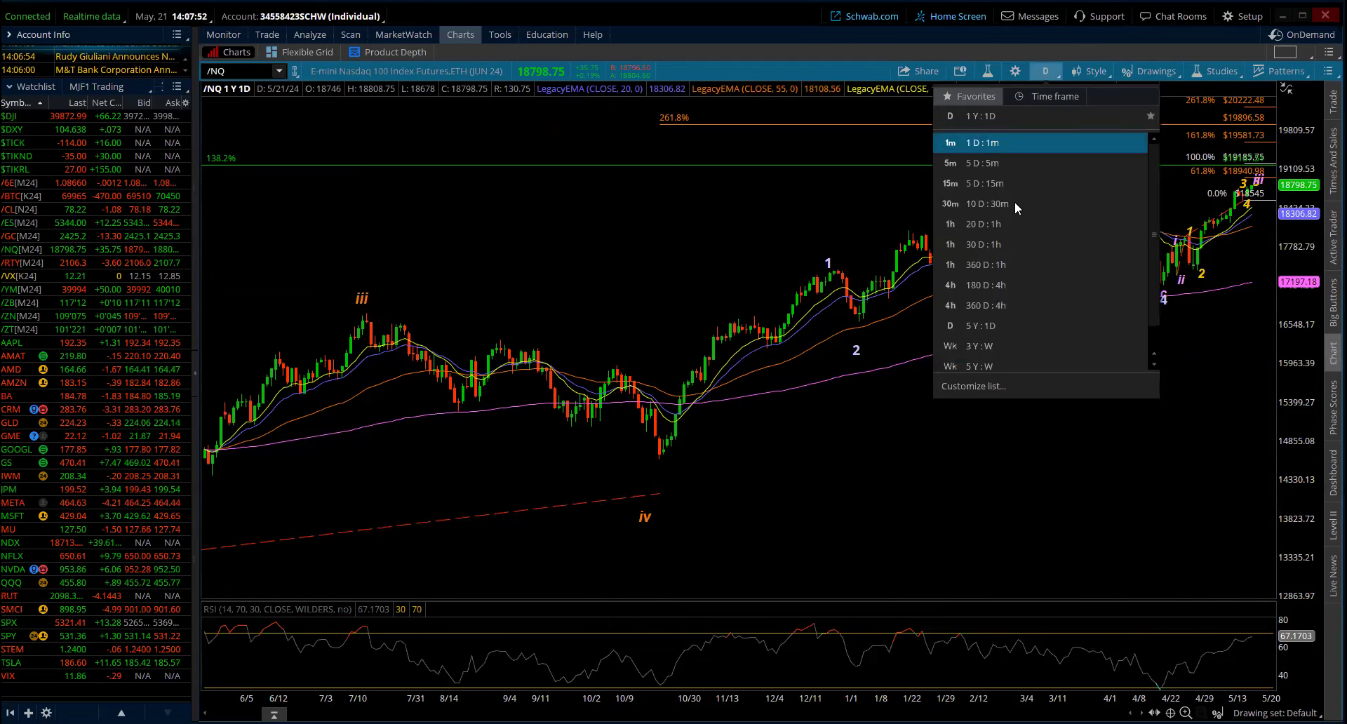
pyautogui.scroll(-5, 1005, 346)
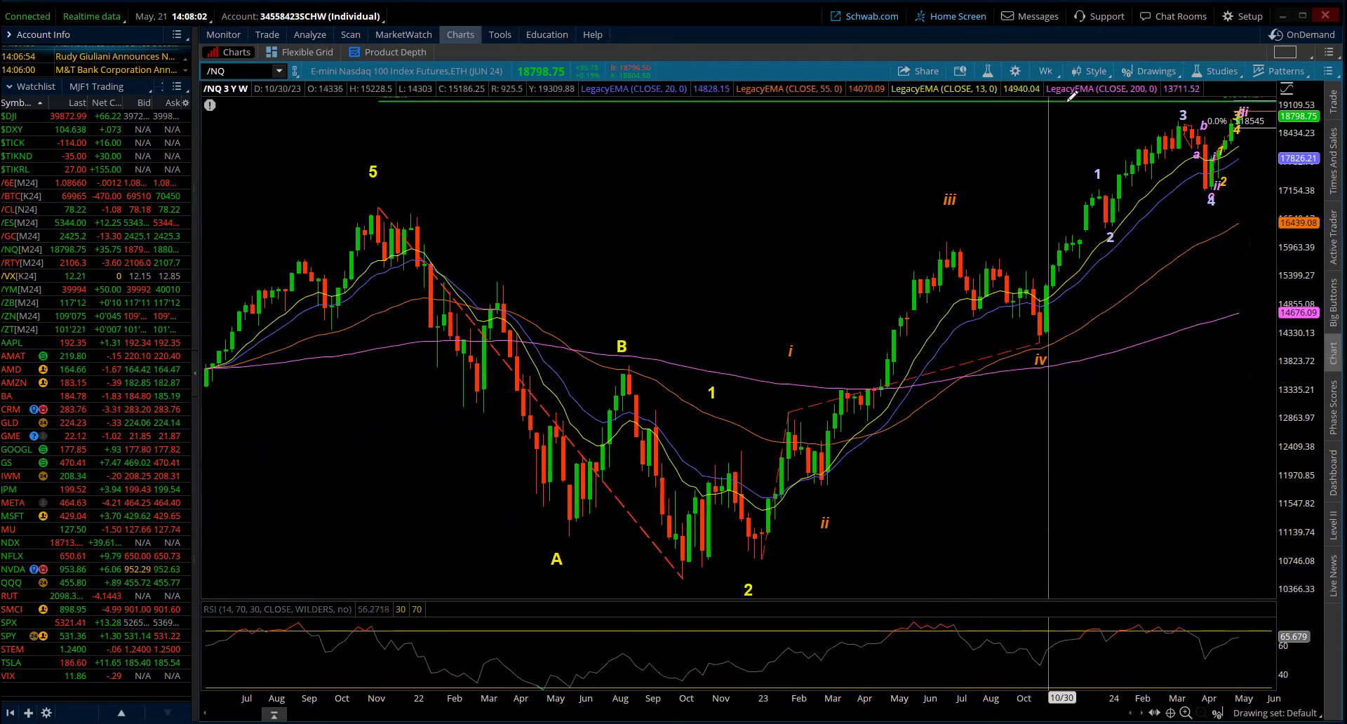
pyautogui.click(1048, 74)
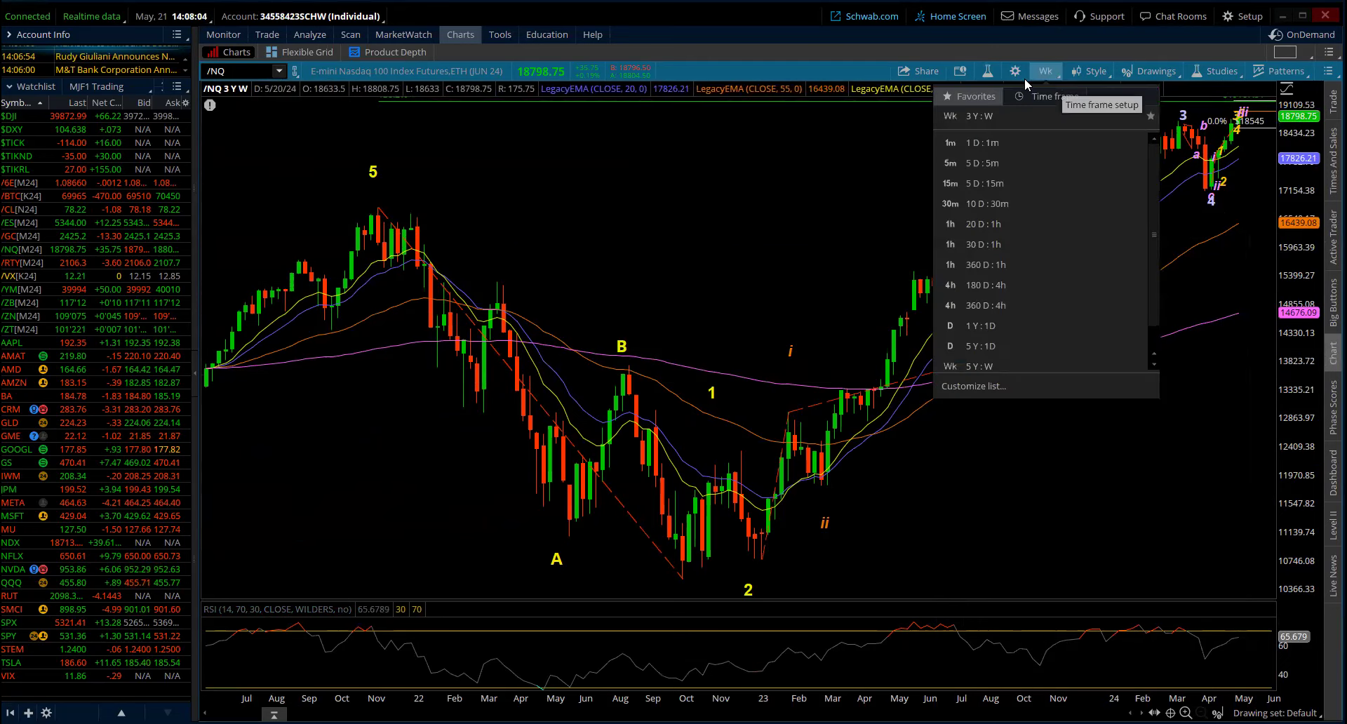
pyautogui.click(1017, 285)
pyautogui.moveTo(981, 285); pyautogui.dragTo(1276, 113)
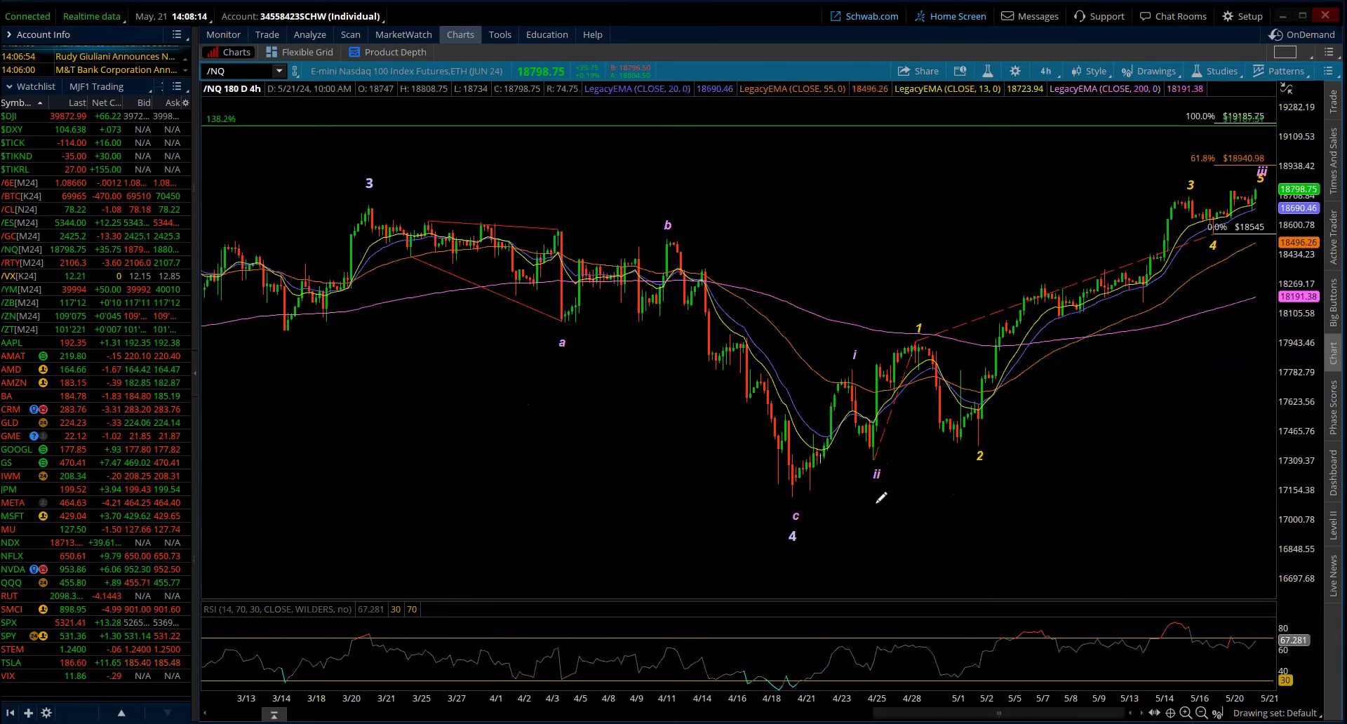
pyautogui.click(1261, 175)
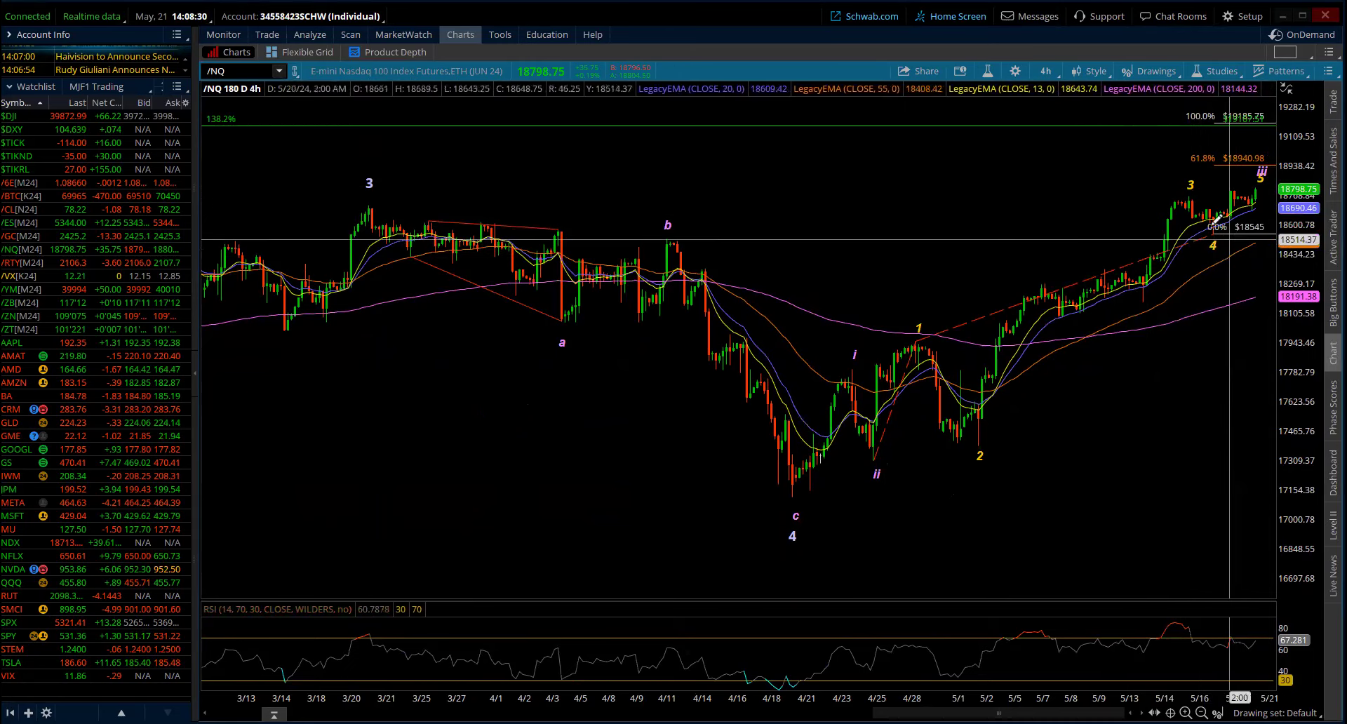
pyautogui.moveTo(1278, 231)
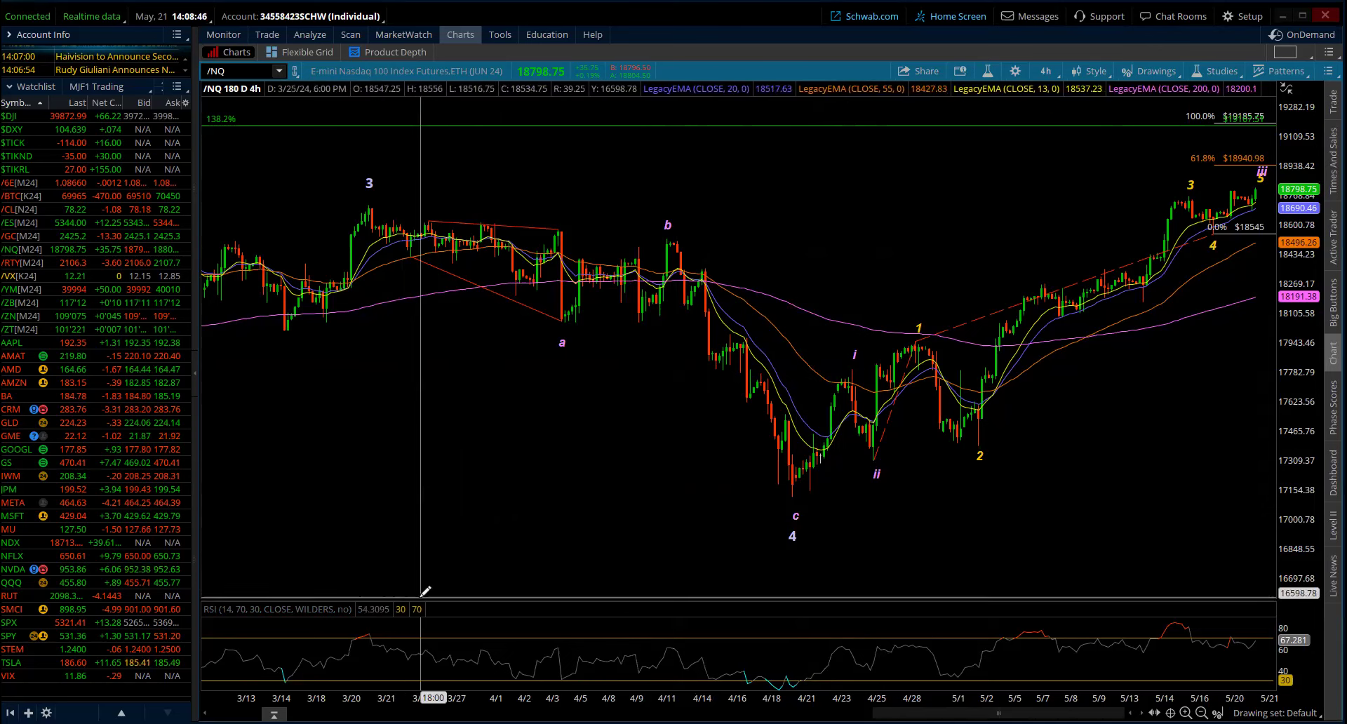
pyautogui.moveTo(1030, 92)
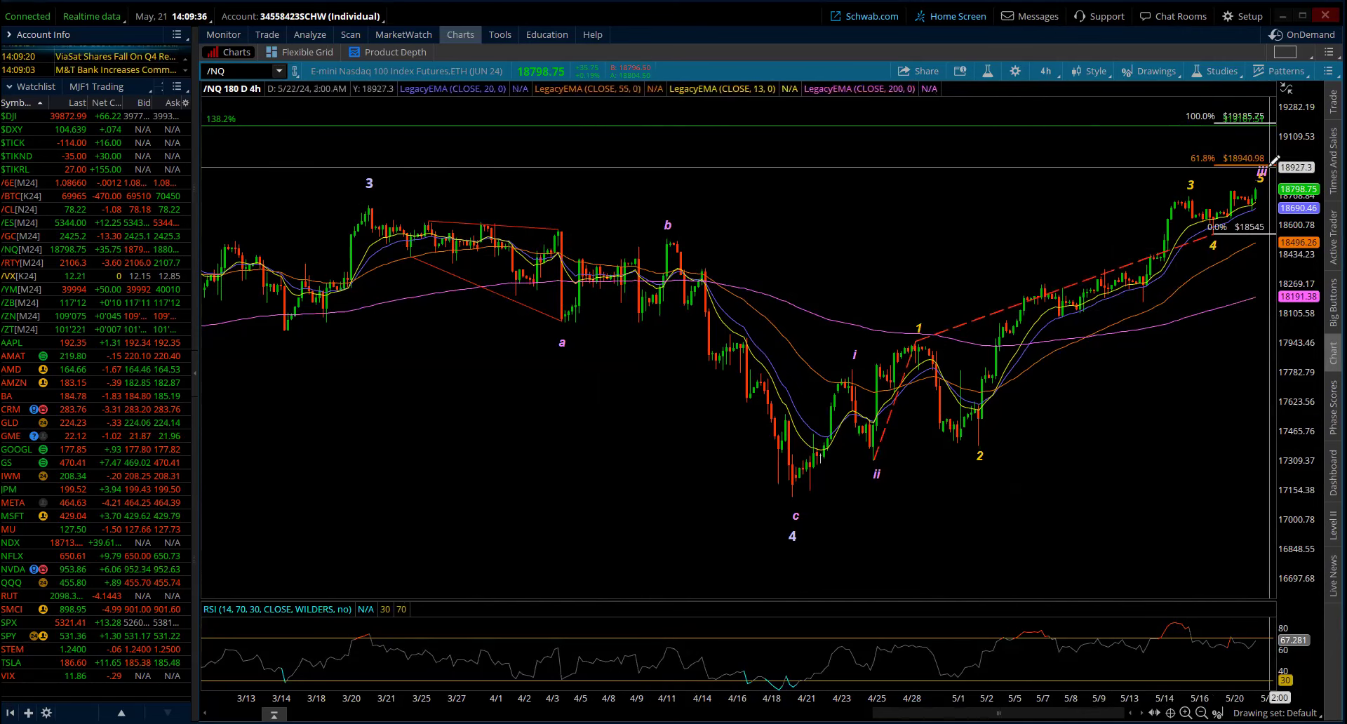
pyautogui.moveTo(1273, 161)
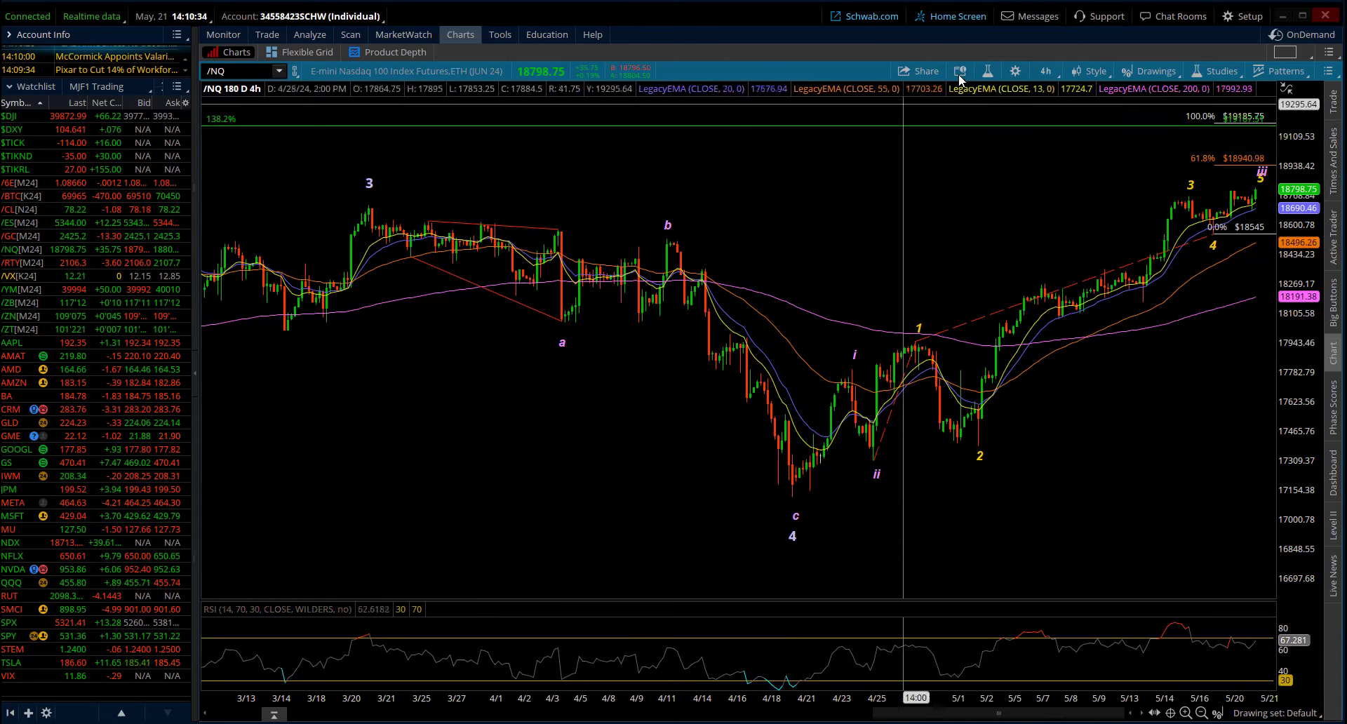
# Change the chart's time frame to 1 year with daily bars.
pyautogui.click(1046, 70)
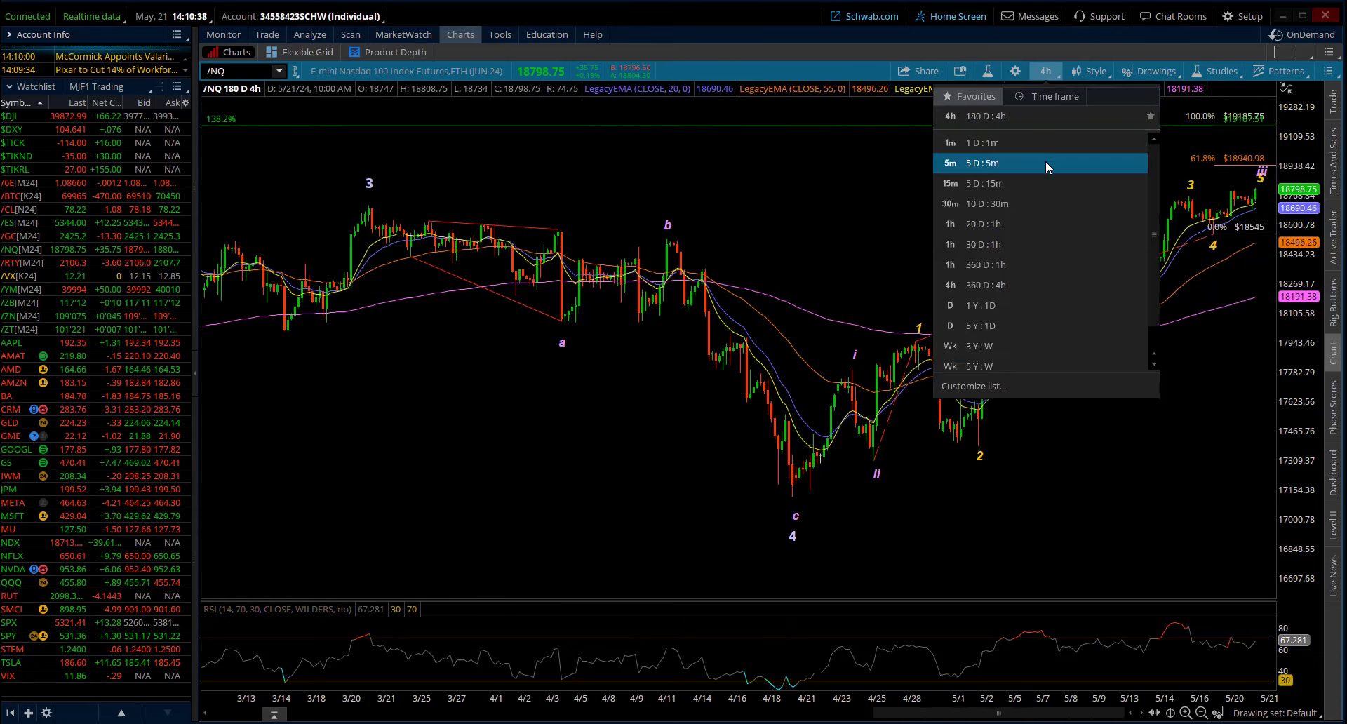
pyautogui.click(1027, 305)
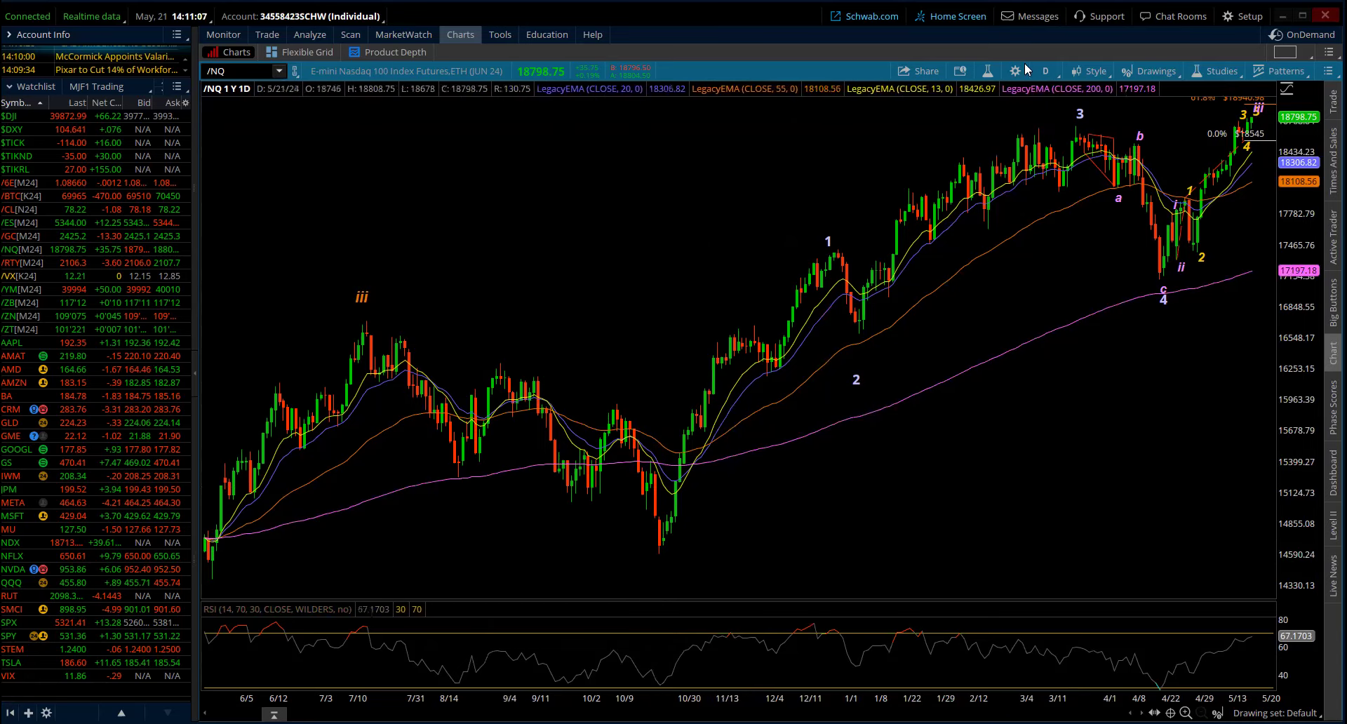
pyautogui.click(1054, 73)
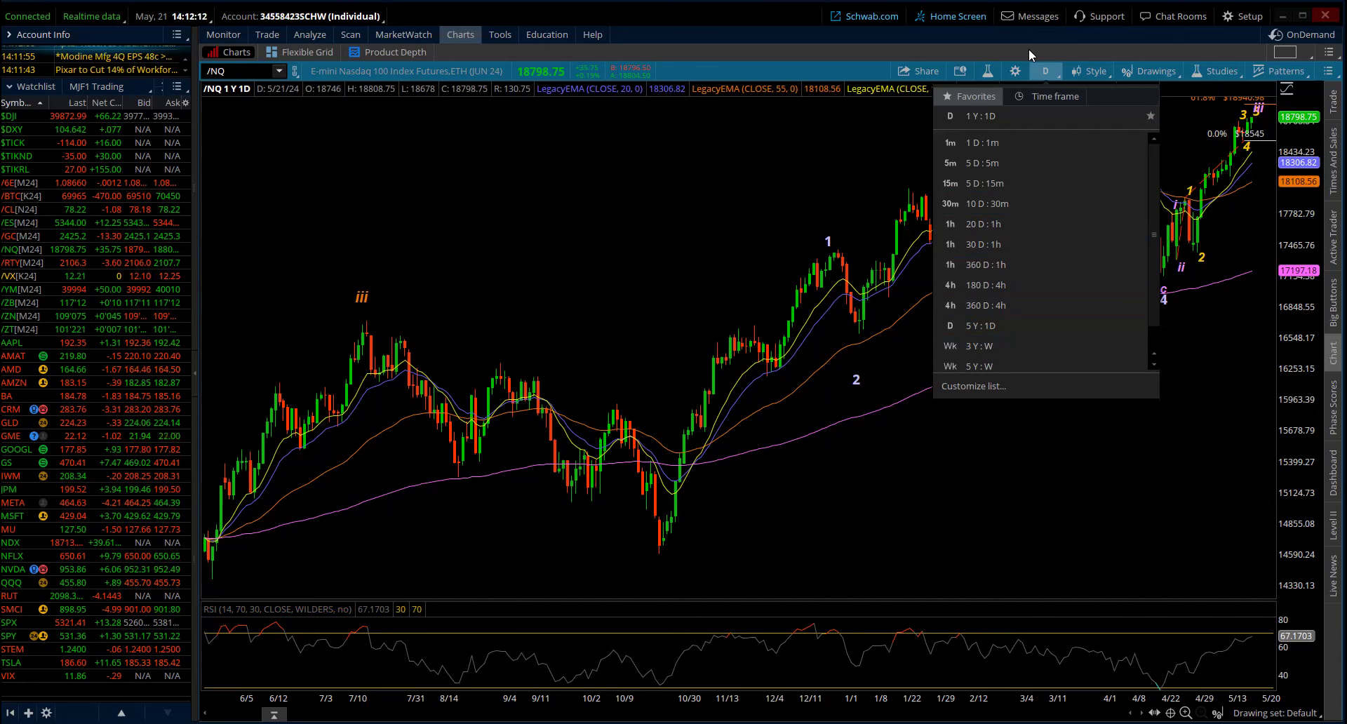
pyautogui.click(1027, 49)
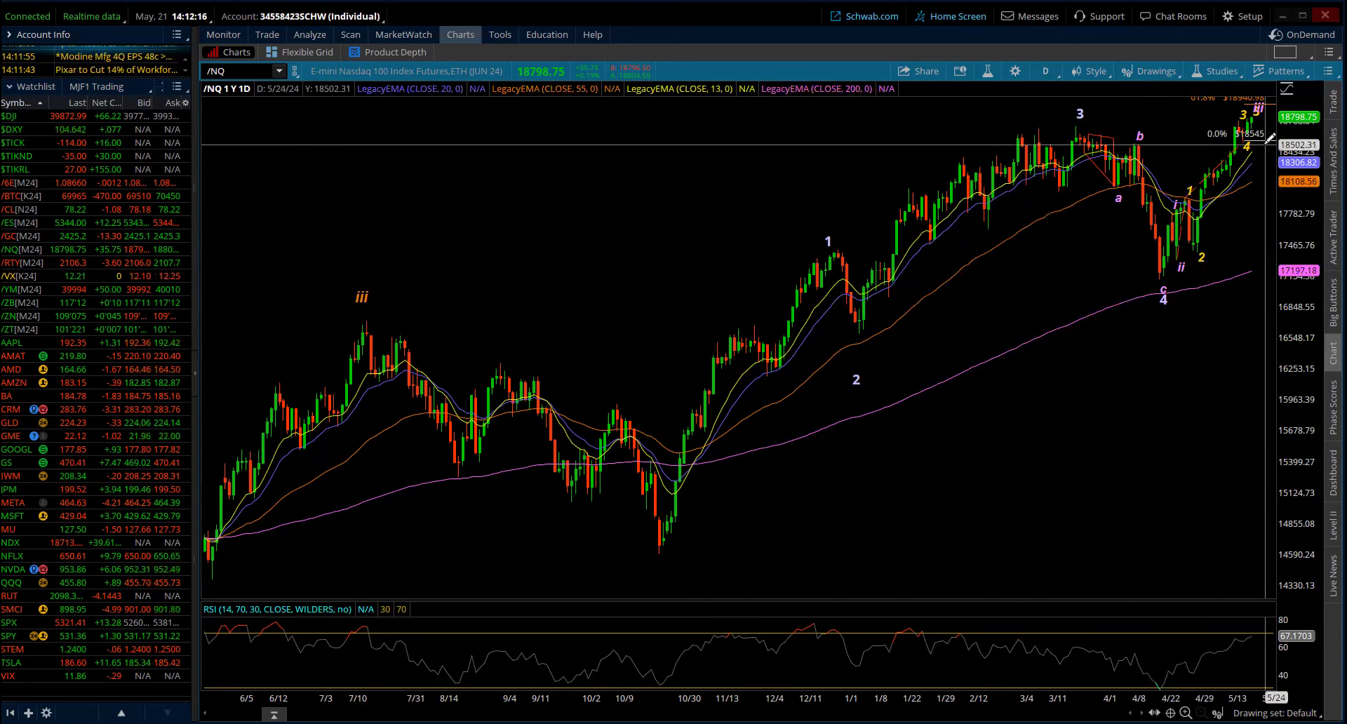
# Switch to the 20-day 1-hour time frame and compress the price scale to show the 61.8% extension level.
pyautogui.click(1048, 70)
pyautogui.click(994, 229)
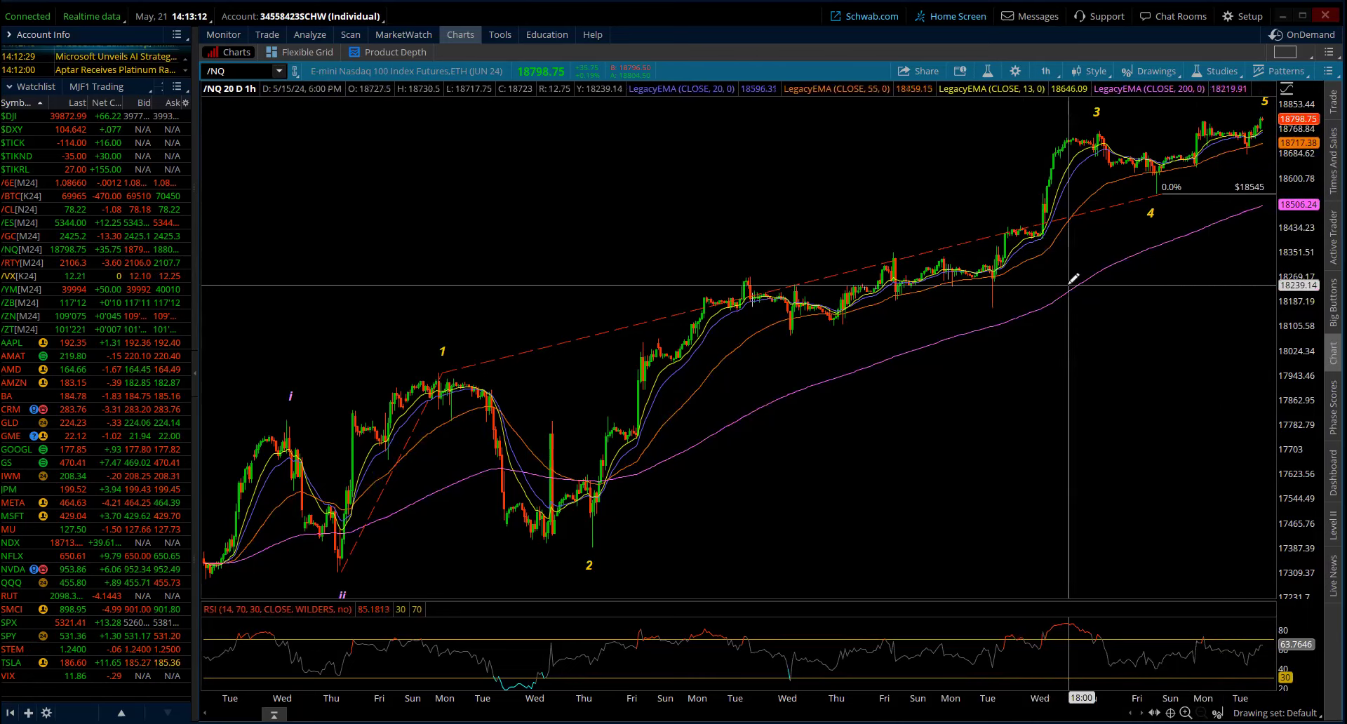
pyautogui.moveTo(1284, 122); pyautogui.dragTo(1284, 137)
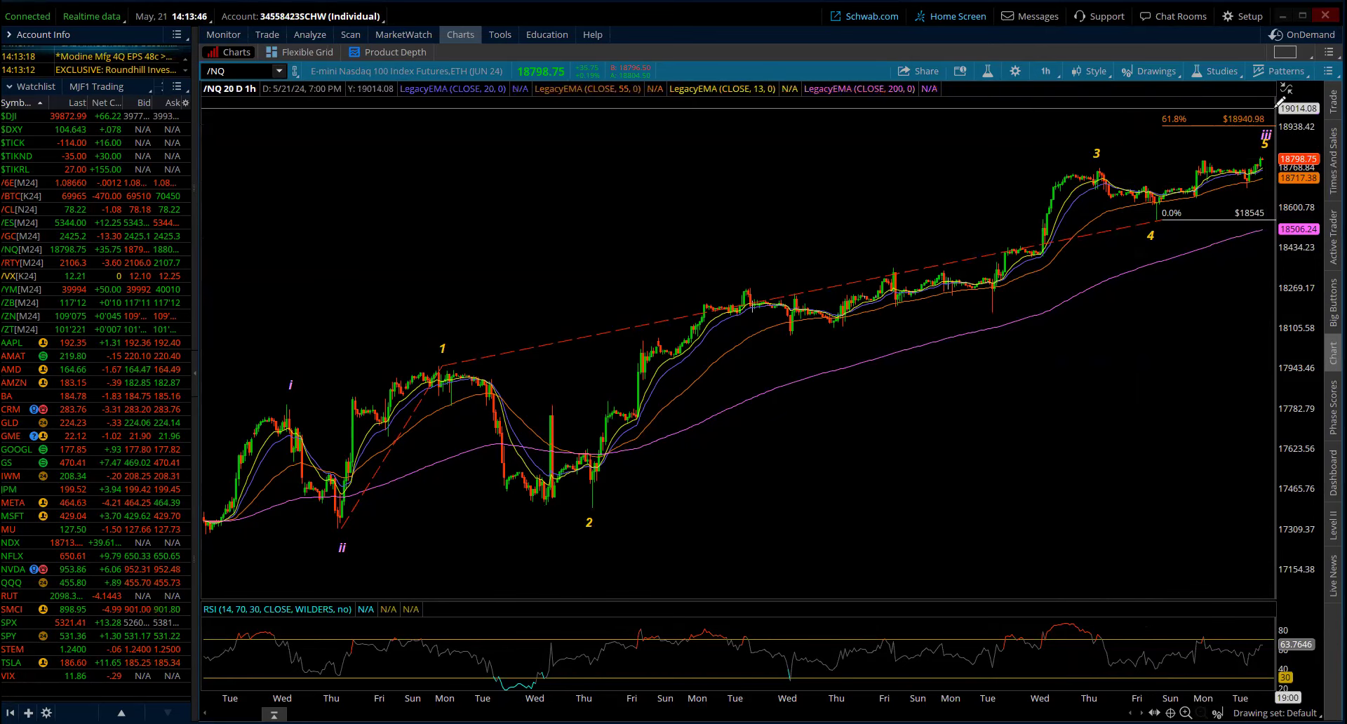
# Return to the 1-year daily chart and compress the price scale to examine the extension levels up to 261.8% and the 138.2% line.
pyautogui.click(1046, 73)
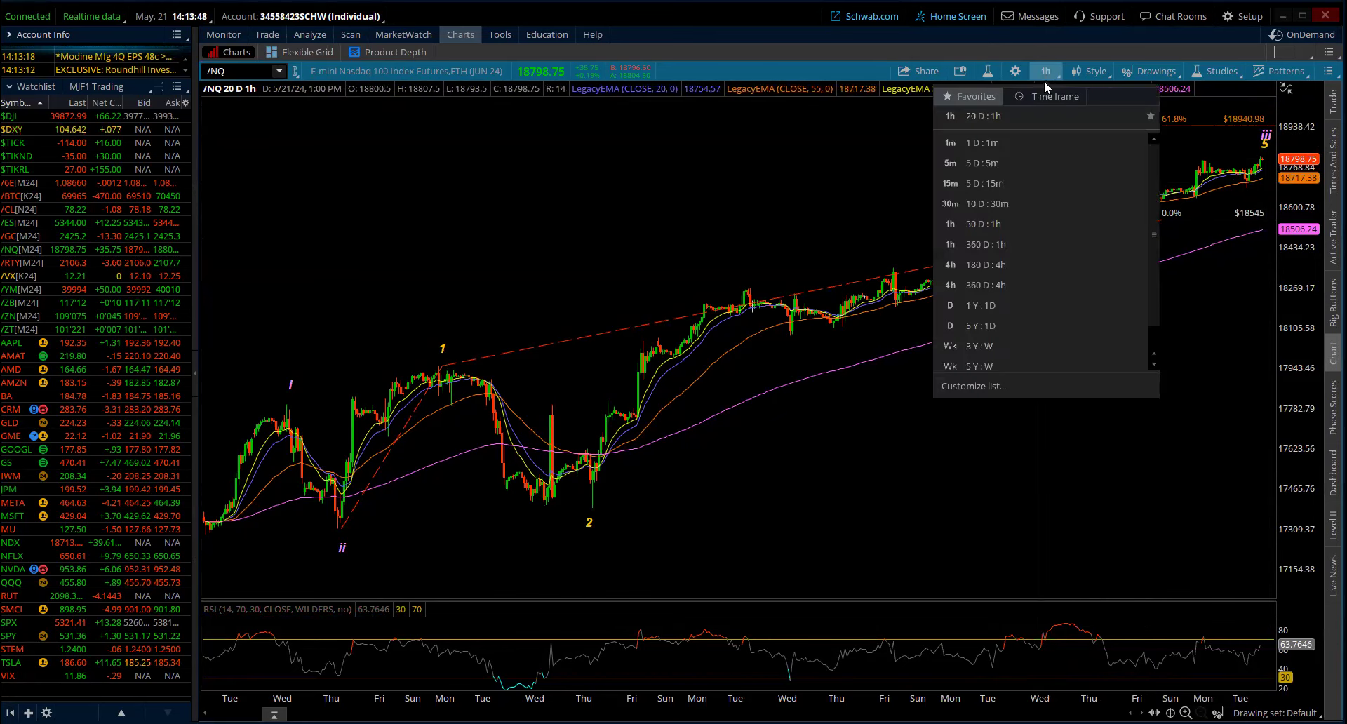
pyautogui.click(982, 306)
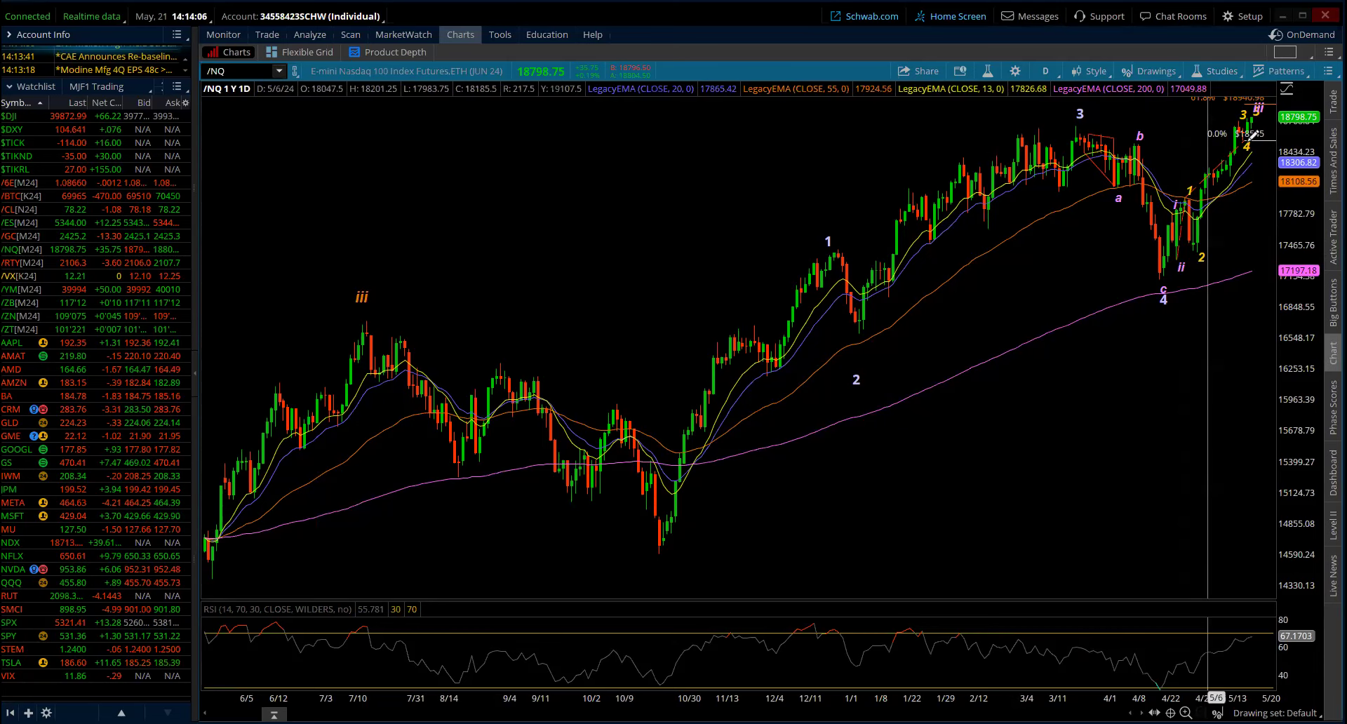
pyautogui.moveTo(1302, 336); pyautogui.dragTo(1266, 168)
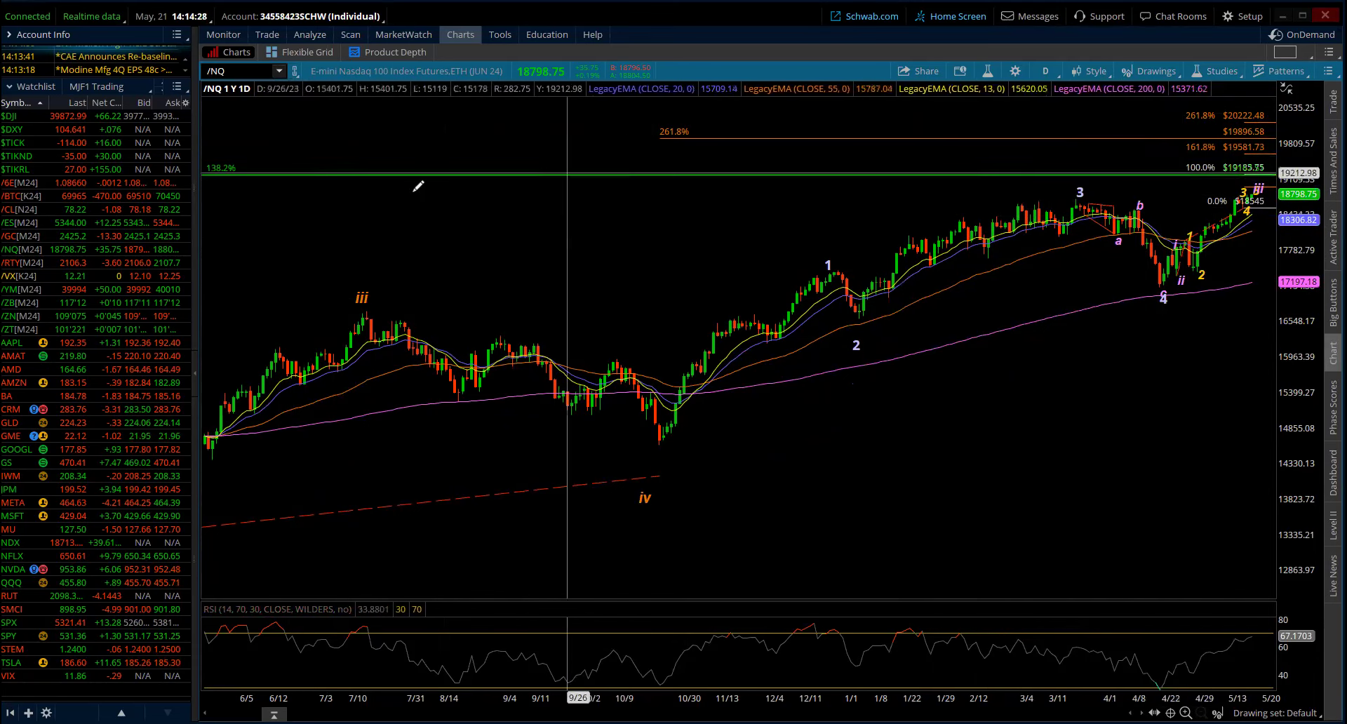
pyautogui.moveTo(315, 167)
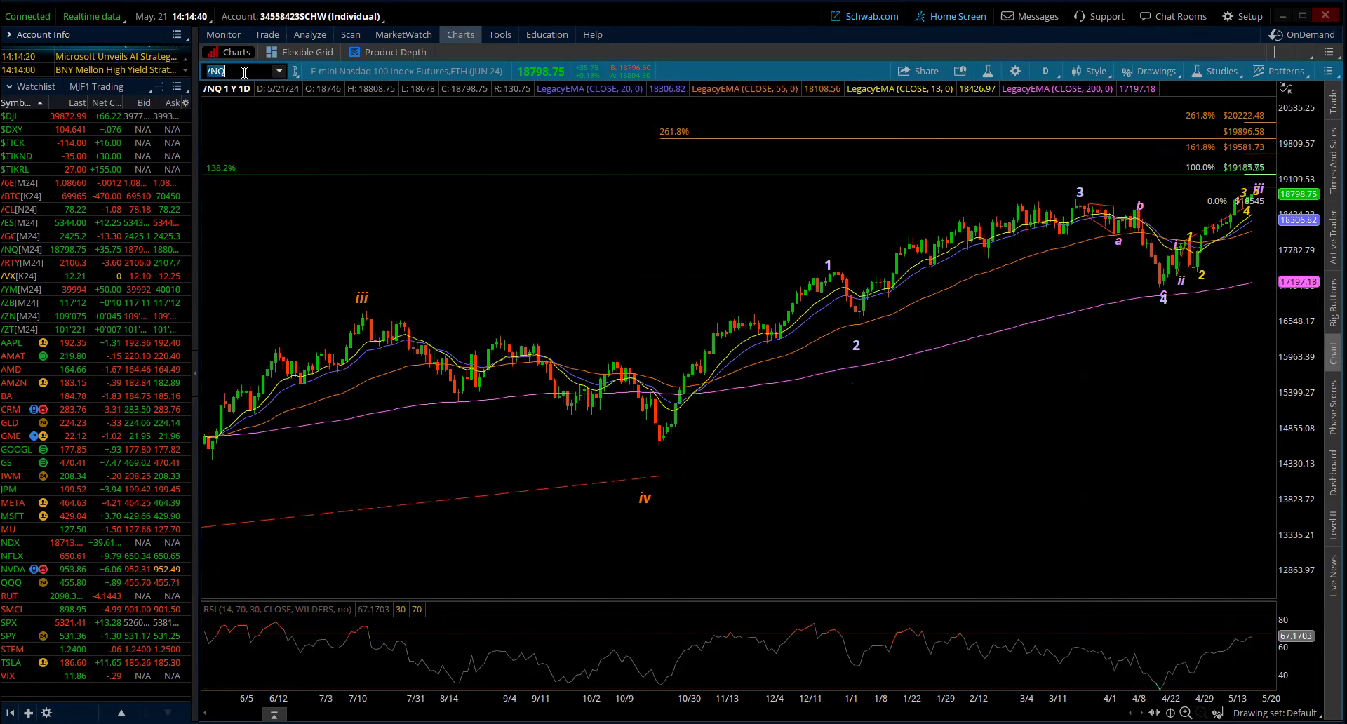
# Load /ES on a 180-day 4-hour chart and compress the price scale to show the extension levels above wave 3.
pyautogui.write('ES')
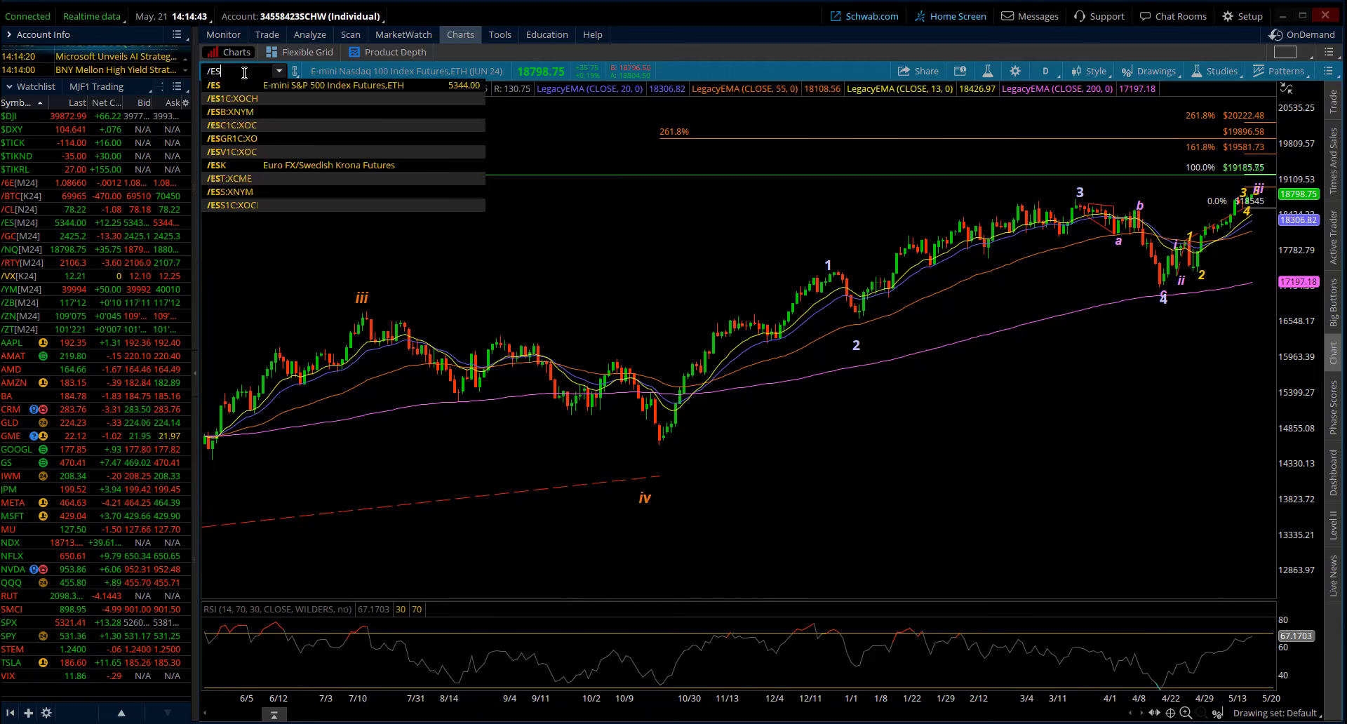
pyautogui.press('Return')
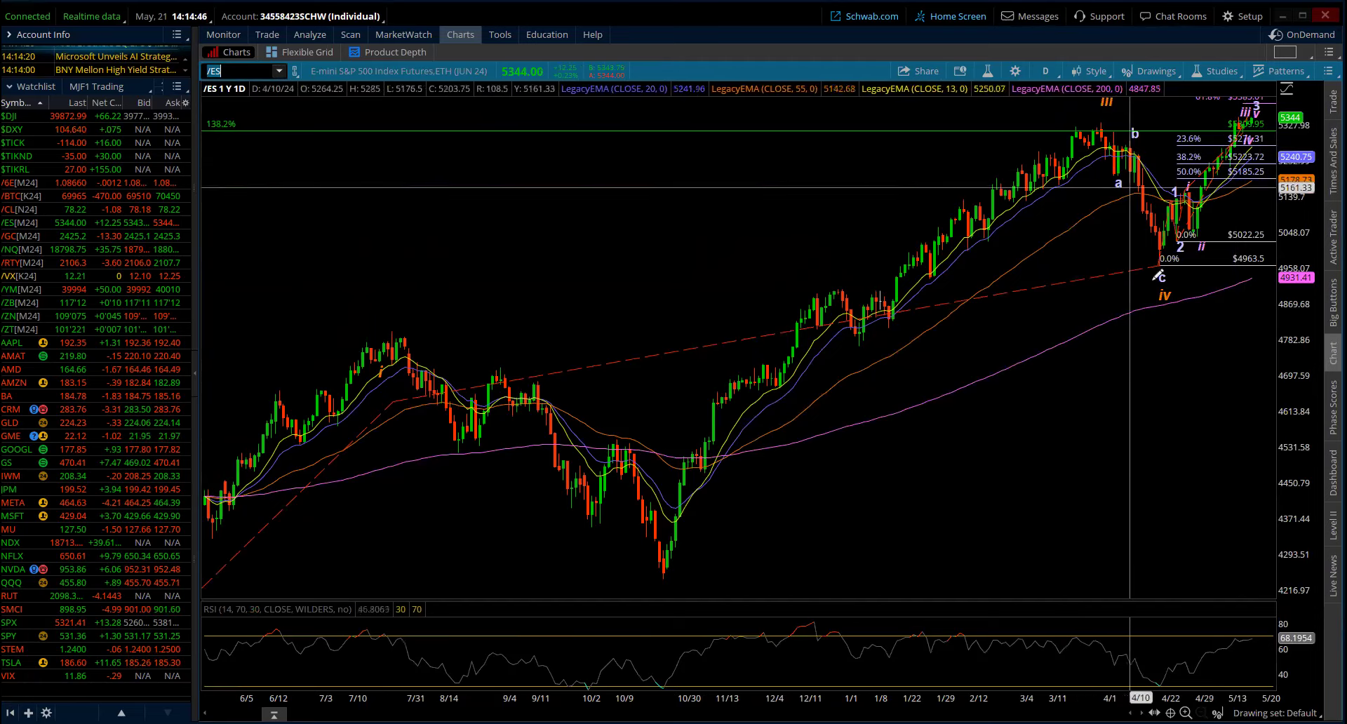
pyautogui.click(1046, 70)
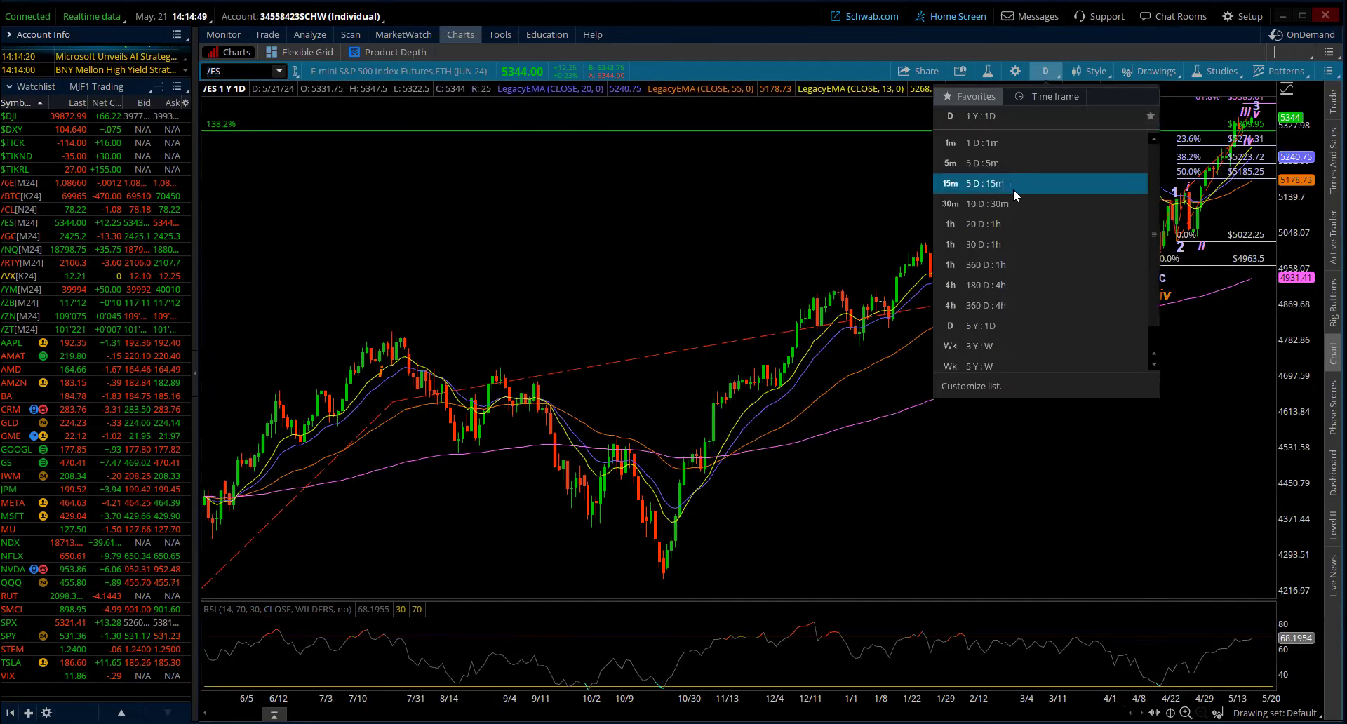
pyautogui.click(992, 284)
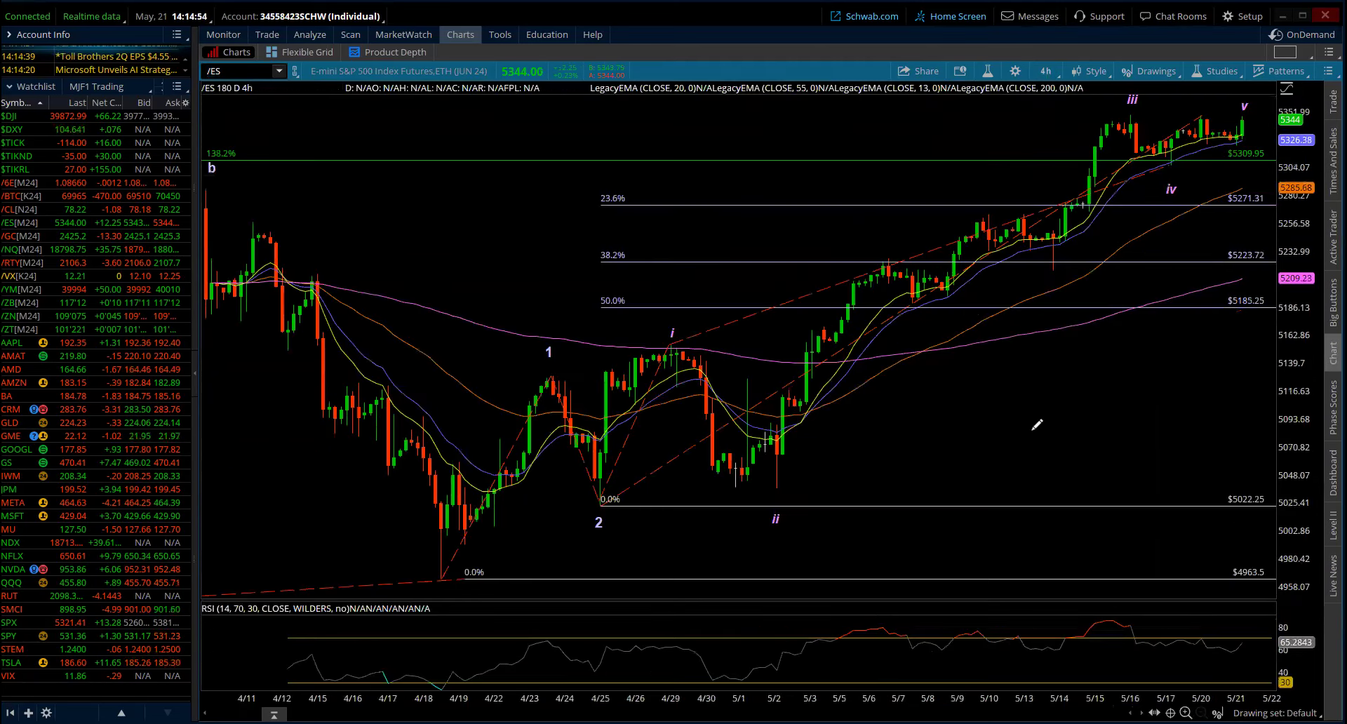
pyautogui.moveTo(1289, 304); pyautogui.dragTo(1291, 363)
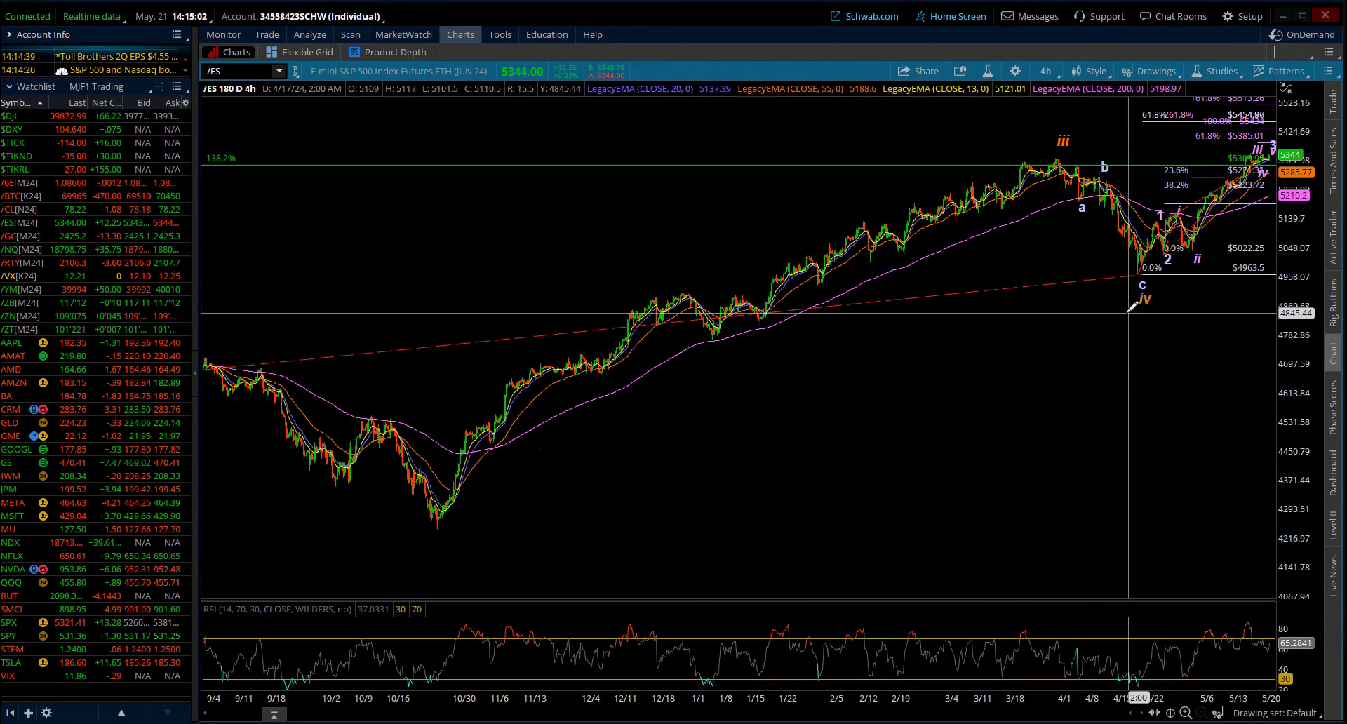
# Switch to the 1-year daily time frame and compress the price scale to show the extensions up to 161.8%.
pyautogui.click(1046, 70)
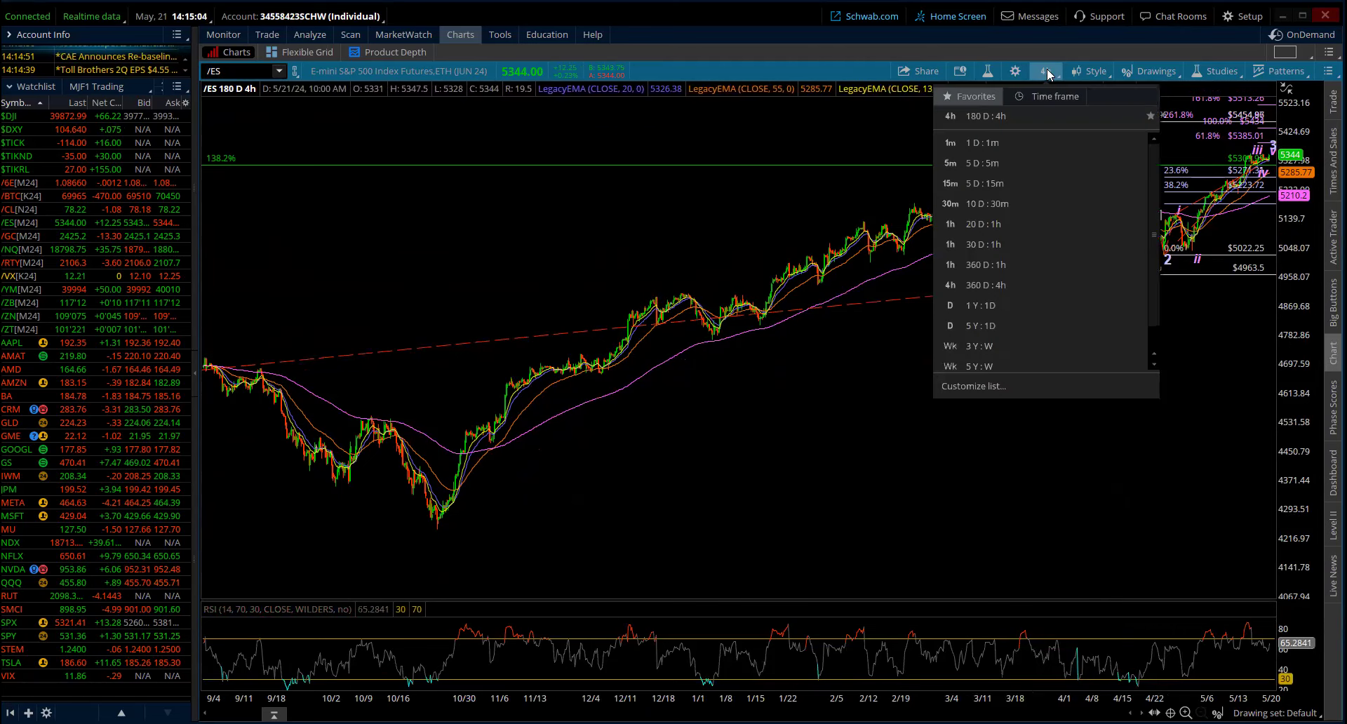
pyautogui.click(985, 311)
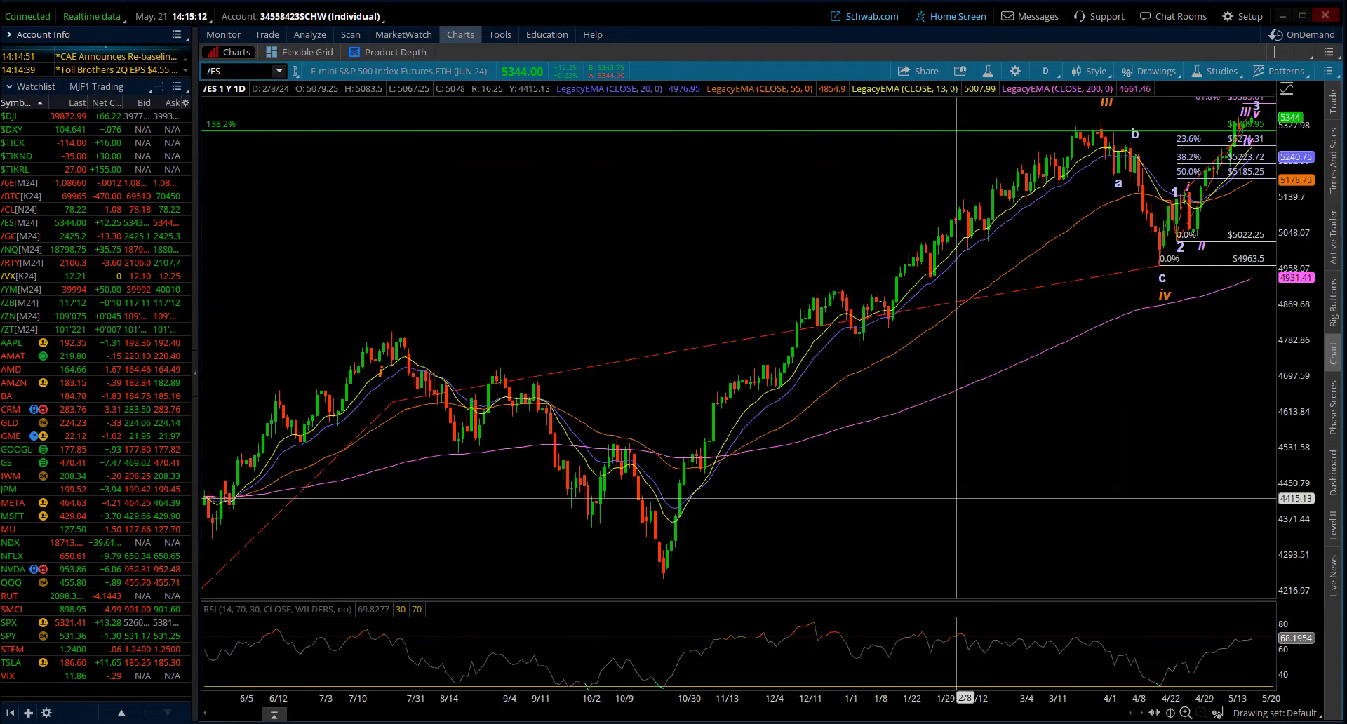
pyautogui.moveTo(1301, 322); pyautogui.dragTo(1301, 382)
# Switch to the 3-year weekly chart and zoom in on the candles from mid-March through May.
pyautogui.click(1042, 72)
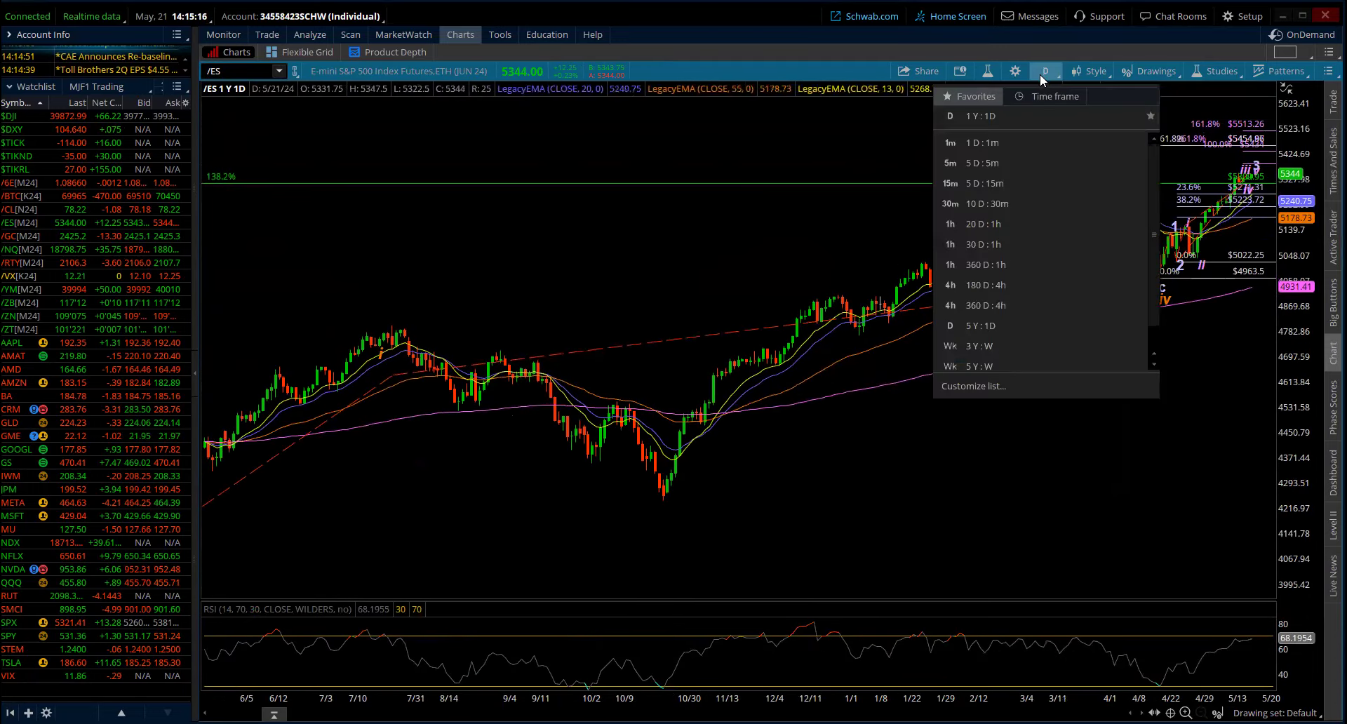
pyautogui.click(979, 346)
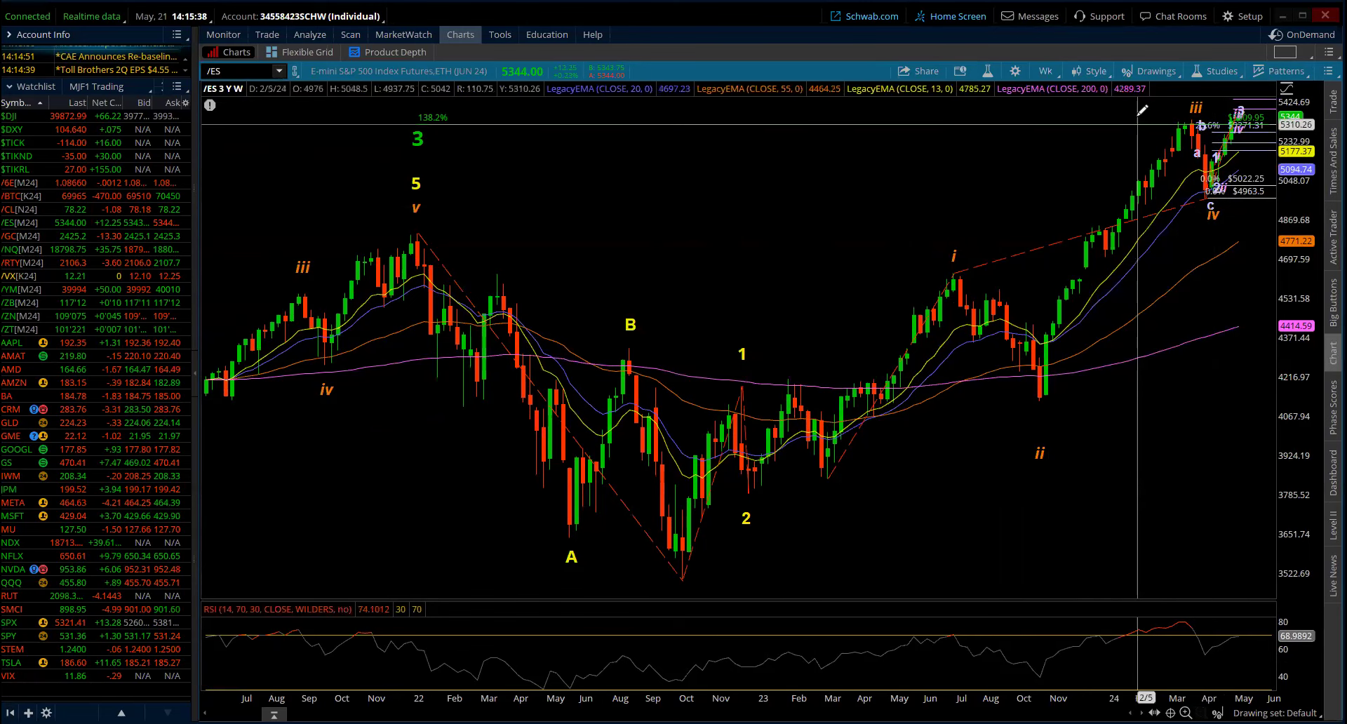
pyautogui.moveTo(1166, 110); pyautogui.dragTo(1273, 113)
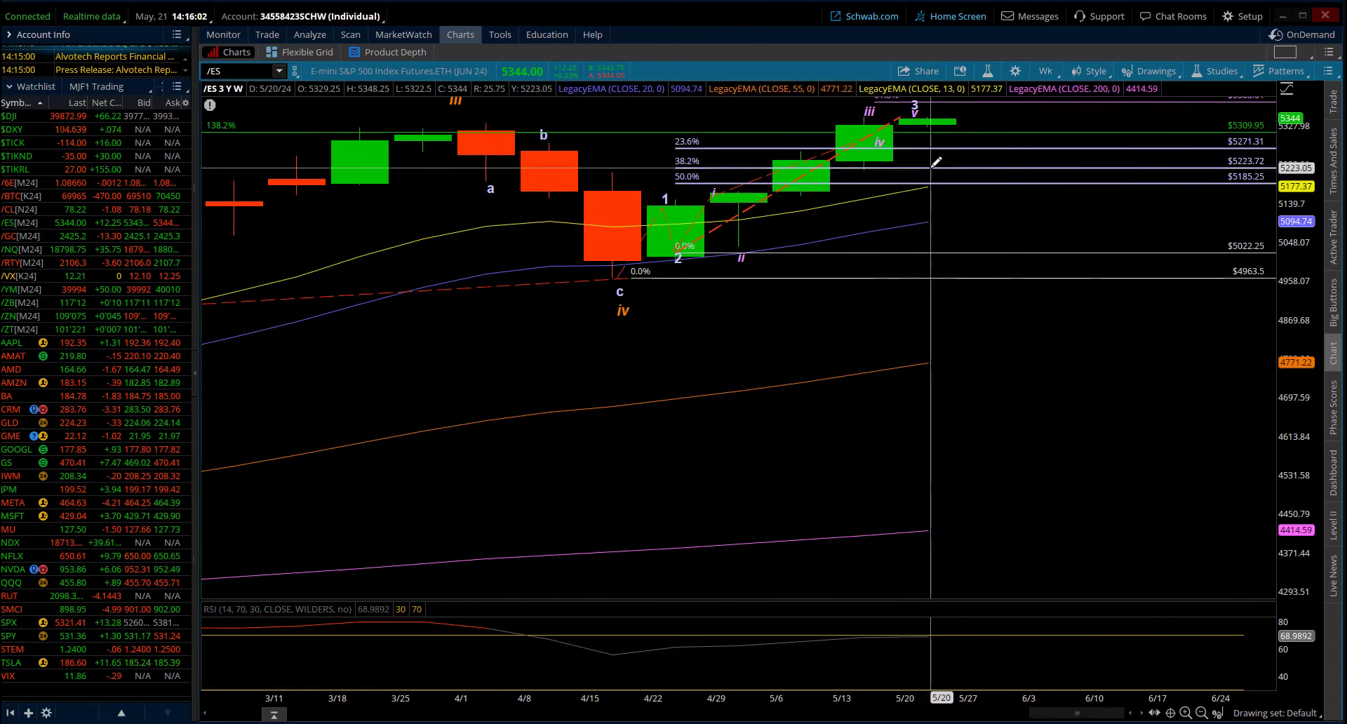
# Inspect the details of the 38.2% Fibonacci retracement line measured from the wave 2 low.
pyautogui.moveTo(931, 167)
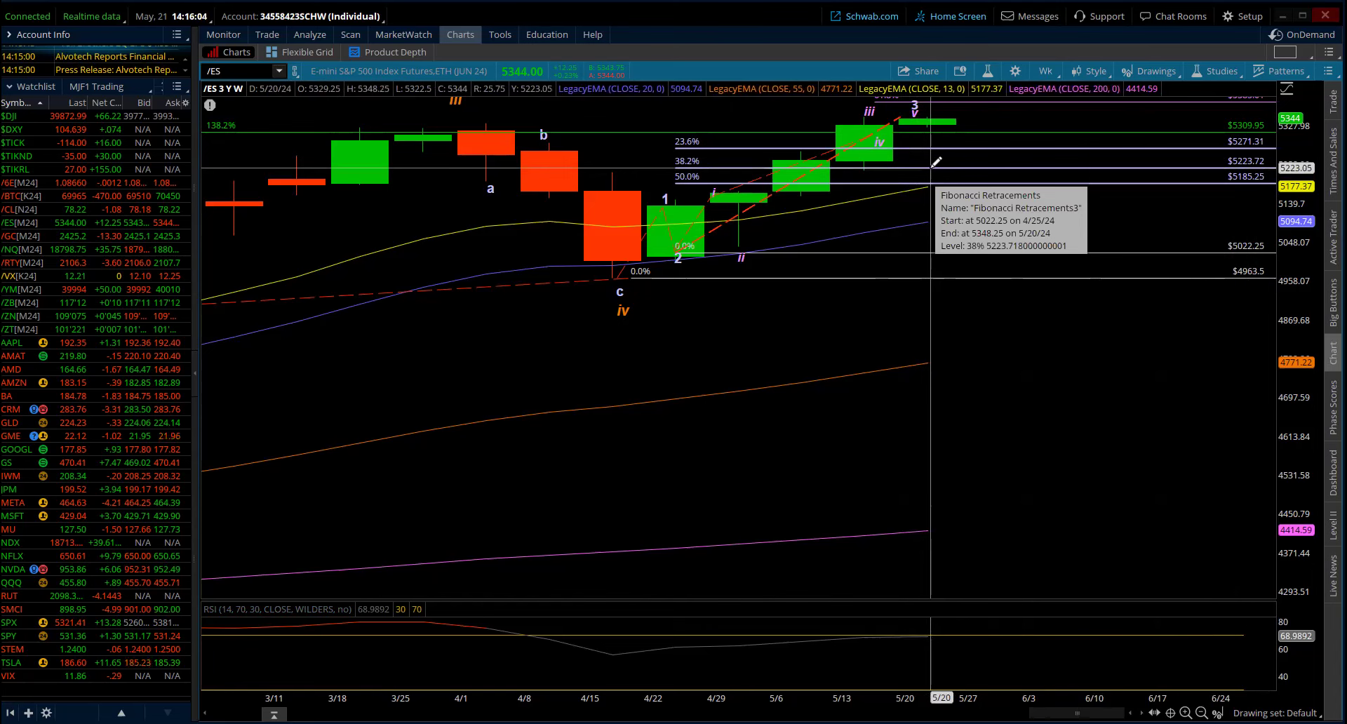
pyautogui.click(678, 260)
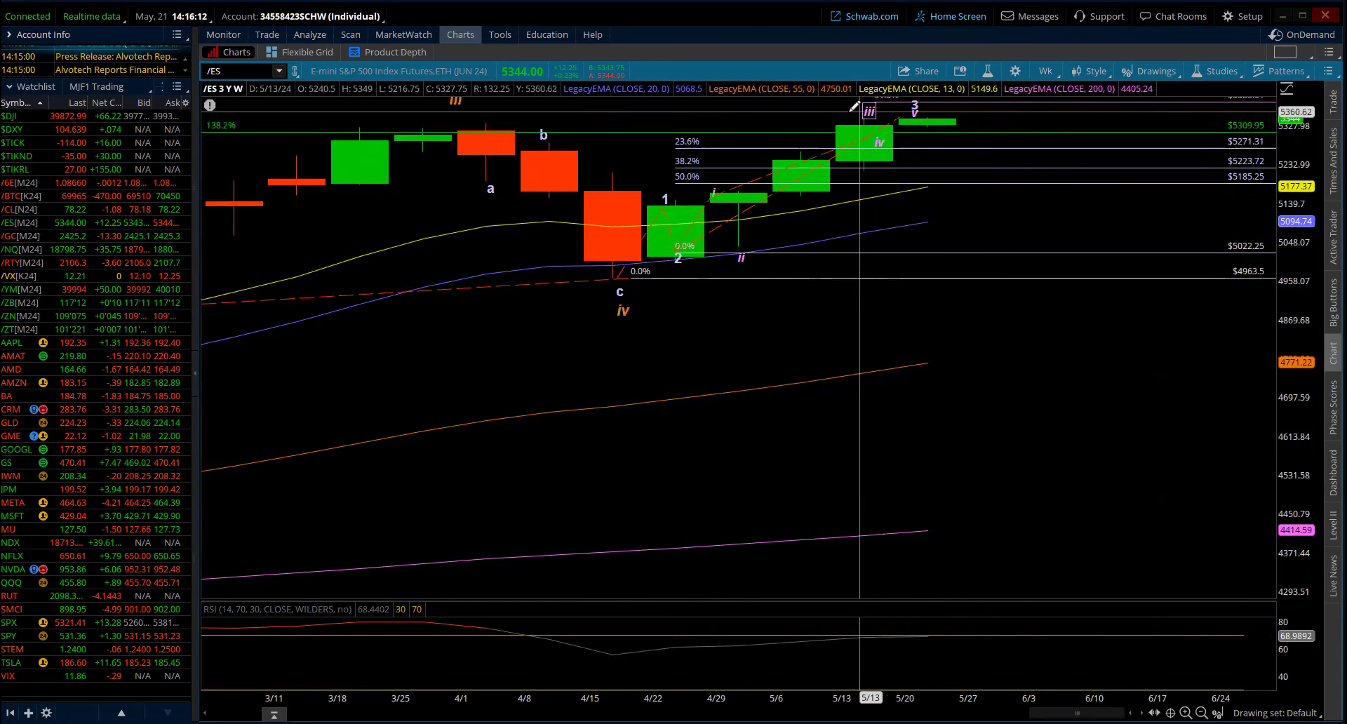
pyautogui.rightClick(754, 184)
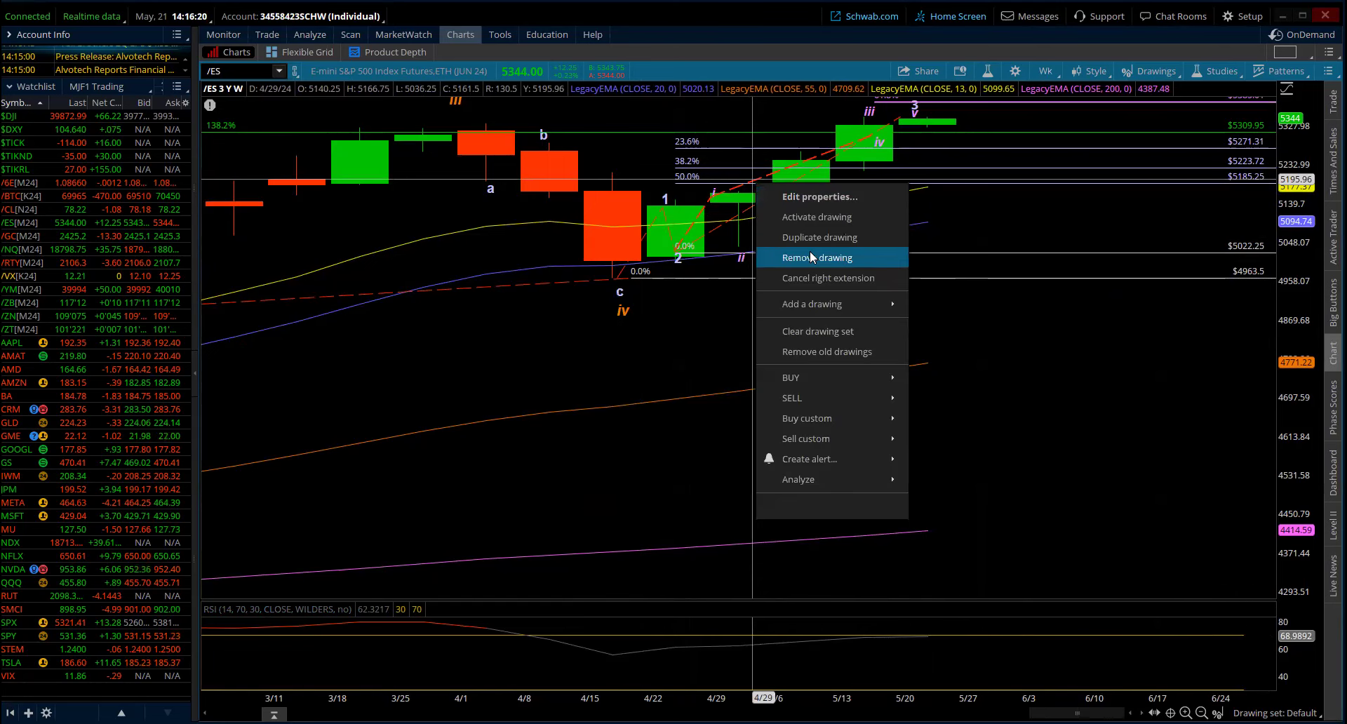
pyautogui.click(815, 81)
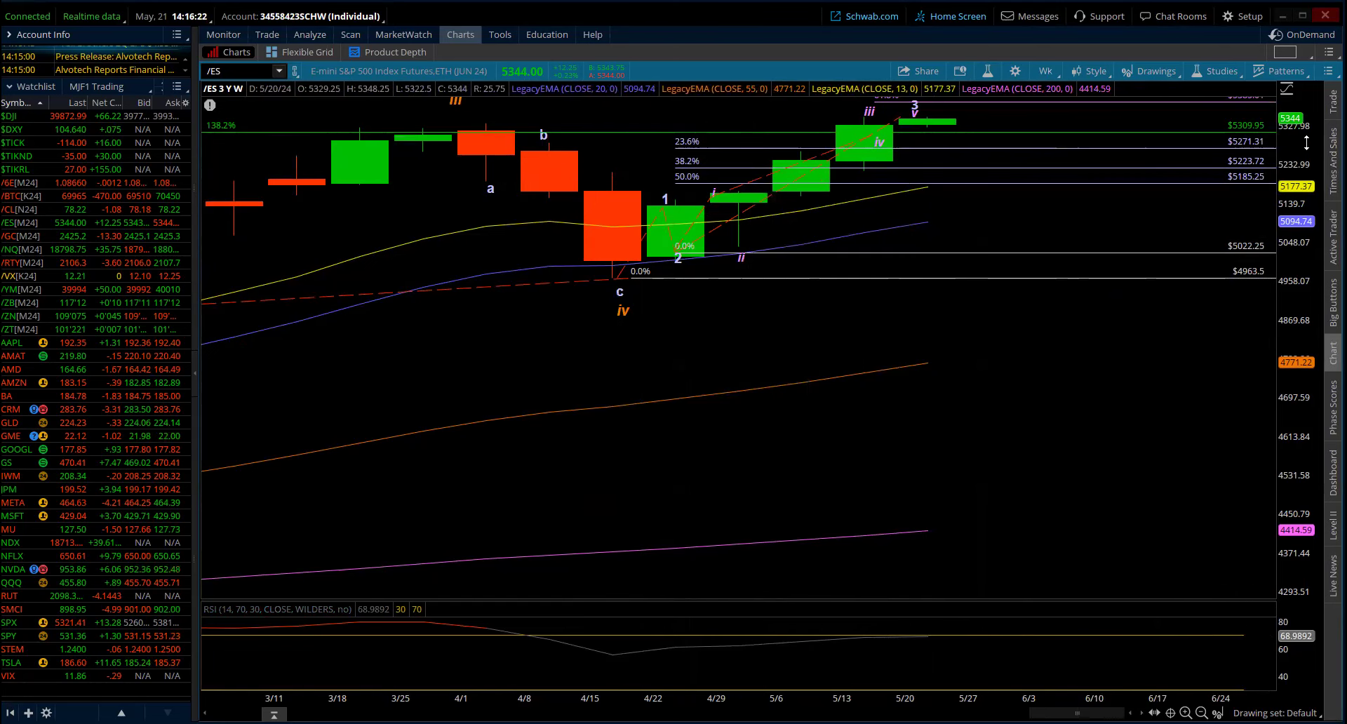
# Compress the weekly chart's price scale and inspect the 100% and 161.8% Fibonacci extension levels for wave v.
pyautogui.moveTo(1307, 142); pyautogui.dragTo(1306, 196)
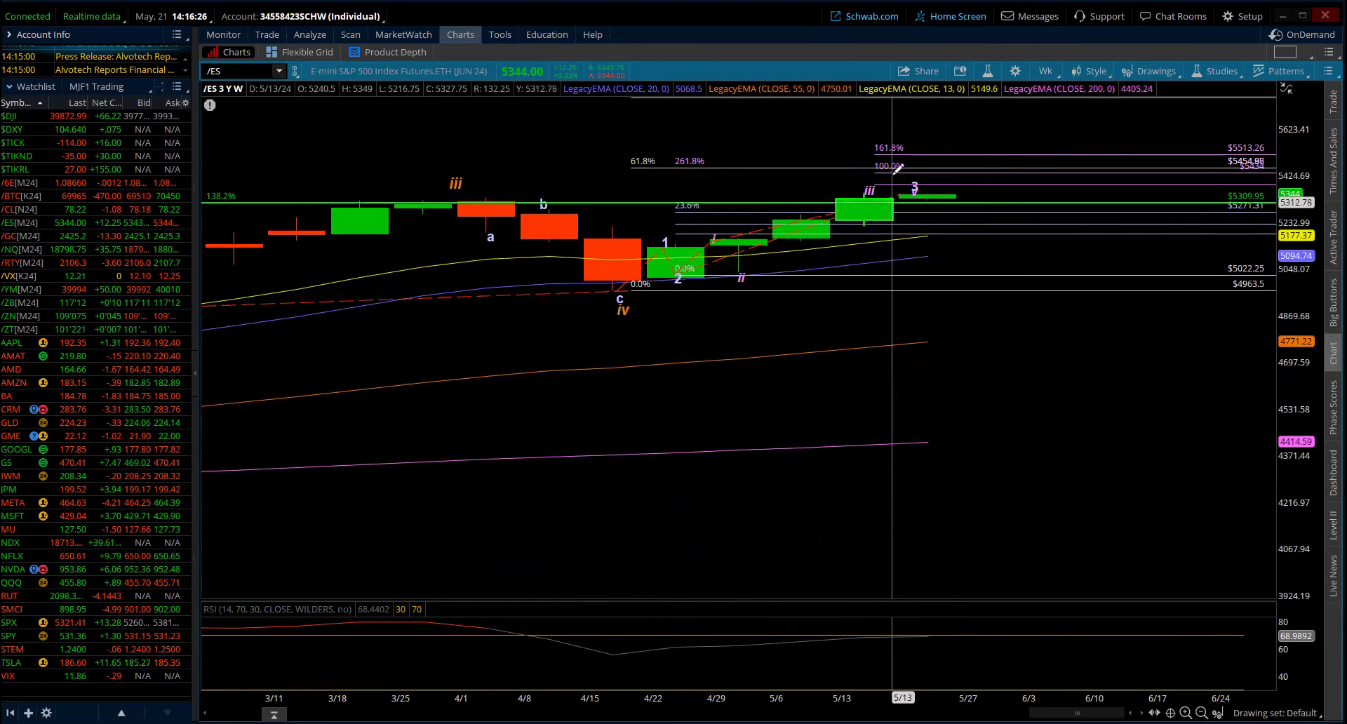
pyautogui.click(901, 208)
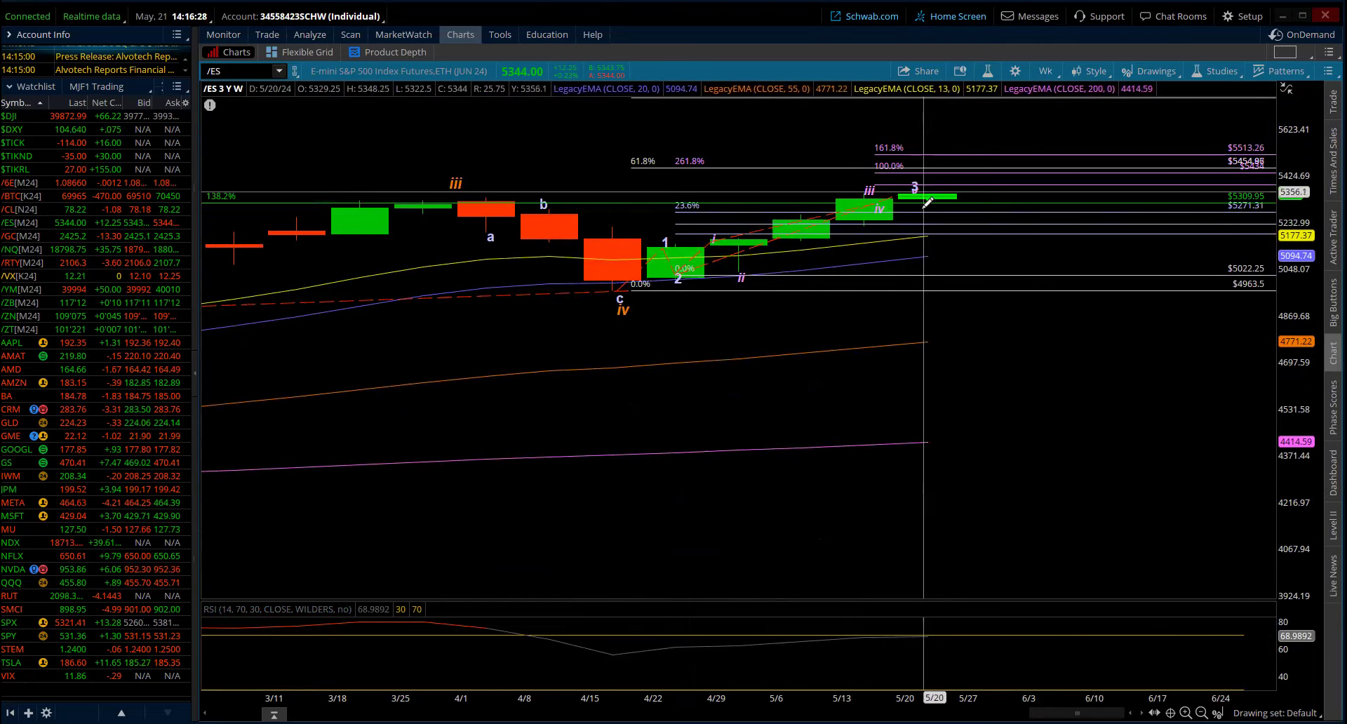
pyautogui.click(919, 186)
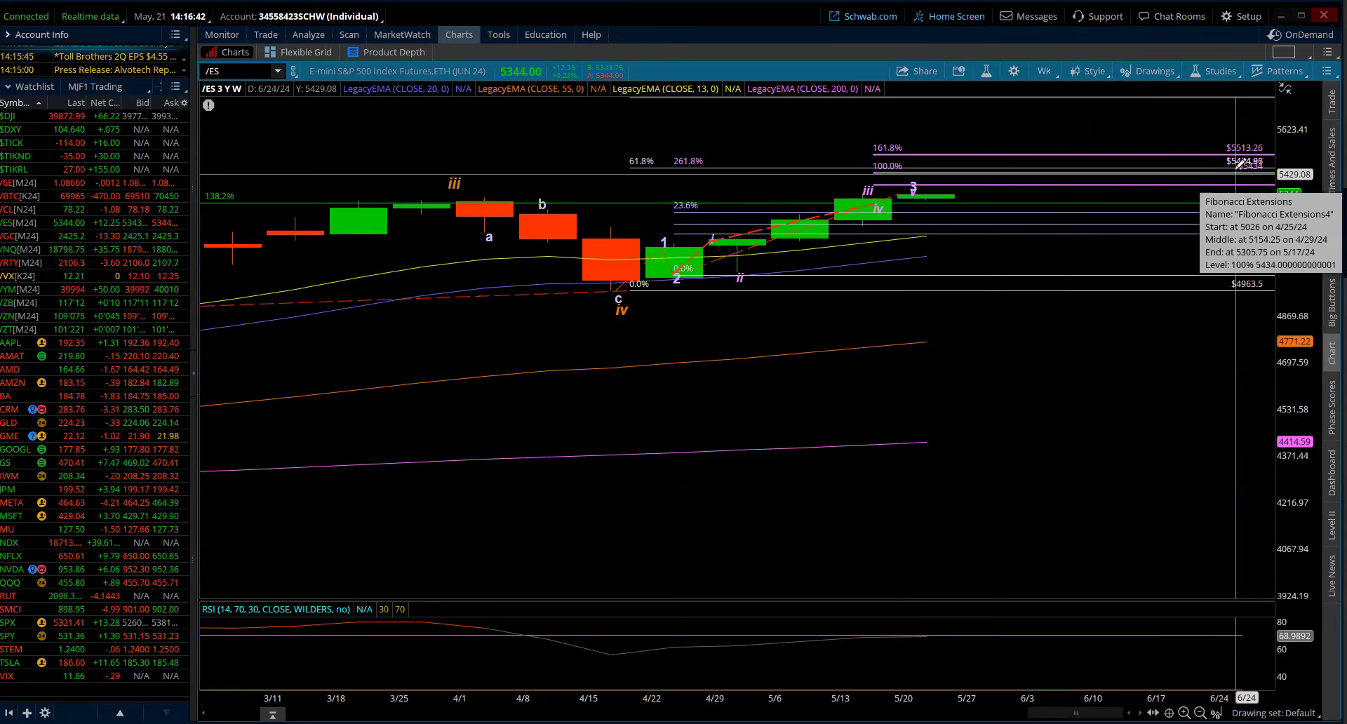
pyautogui.moveTo(1240, 163); pyautogui.dragTo(1263, 153)
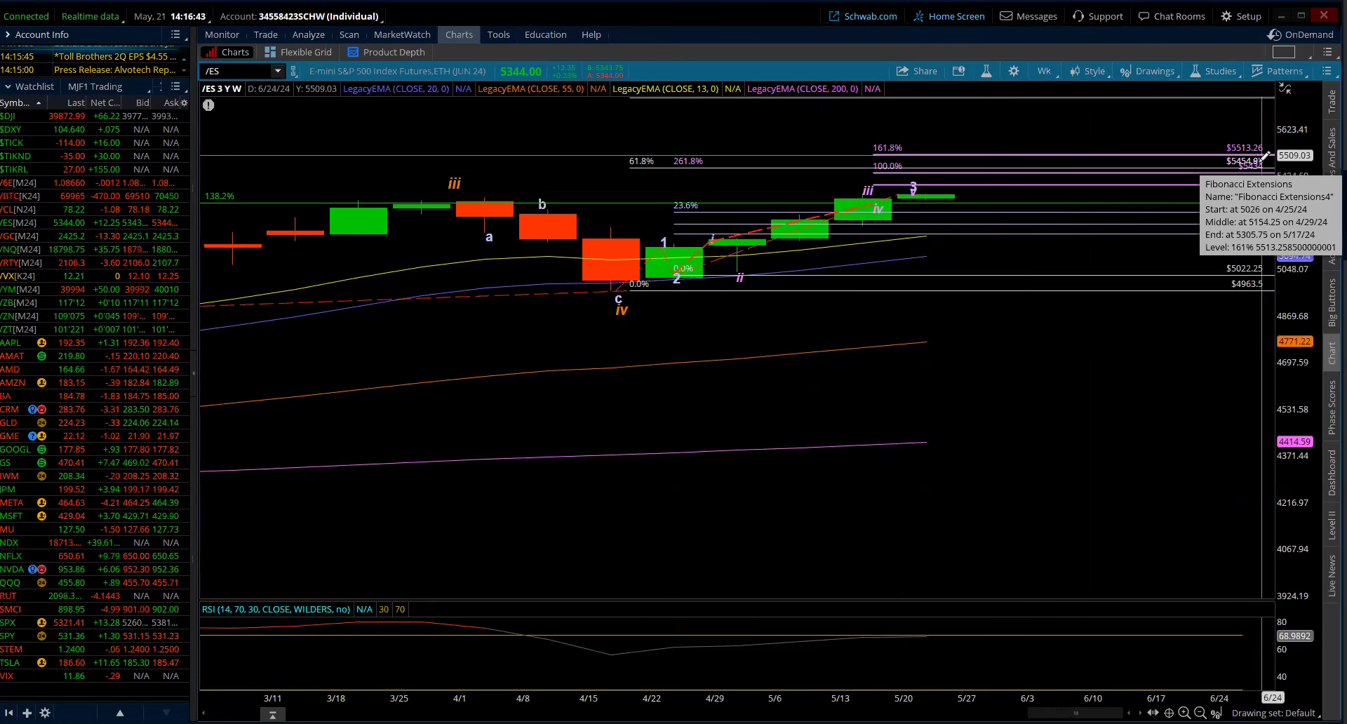
pyautogui.click(1265, 155)
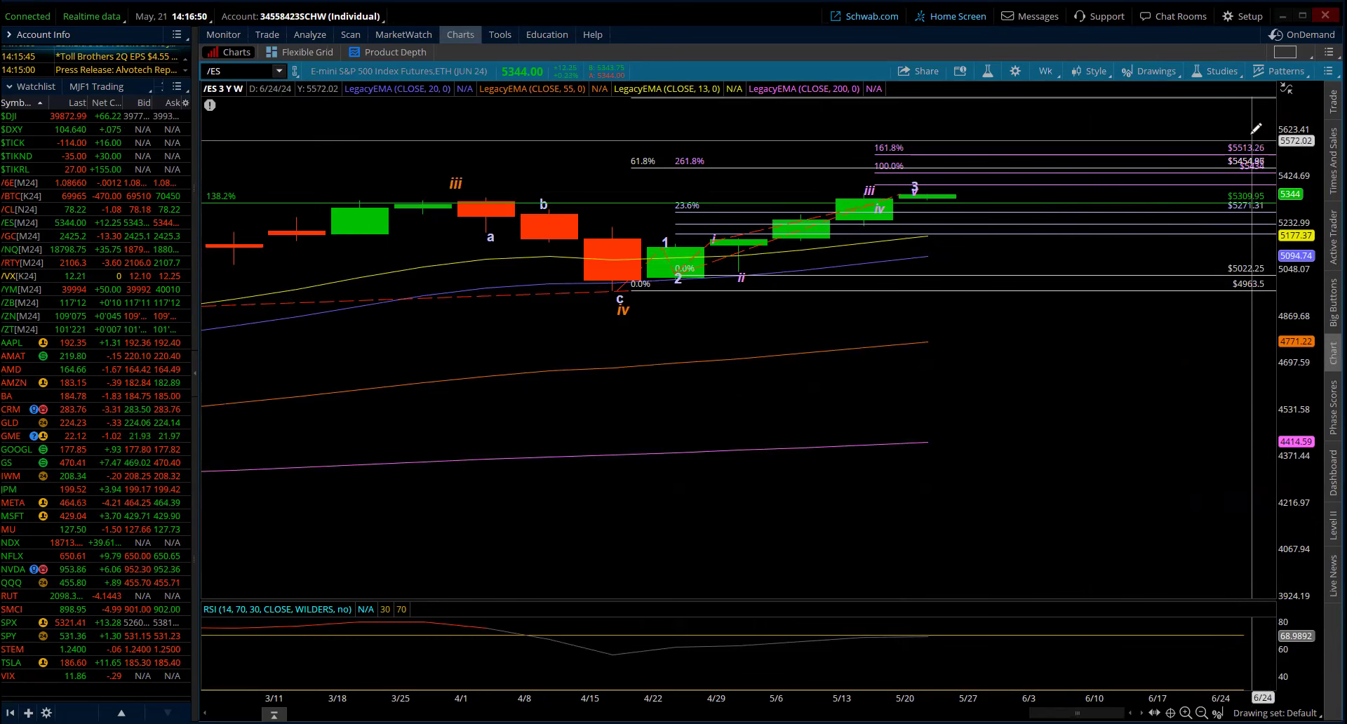
# Compress the price scale further to view the 361.8% extension line, and expand it again around the current candles.
pyautogui.click(1268, 142)
pyautogui.moveTo(1293, 151); pyautogui.dragTo(1301, 348)
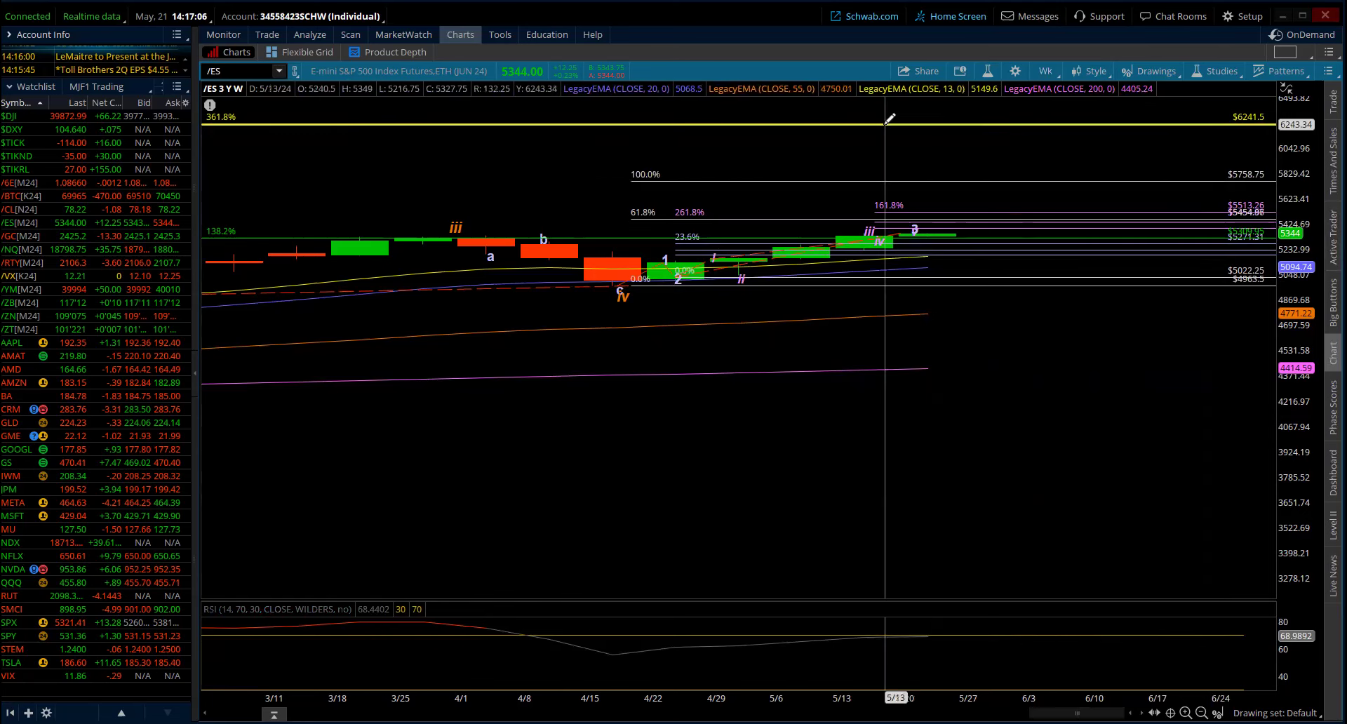
pyautogui.moveTo(1284, 166); pyautogui.dragTo(1295, 123)
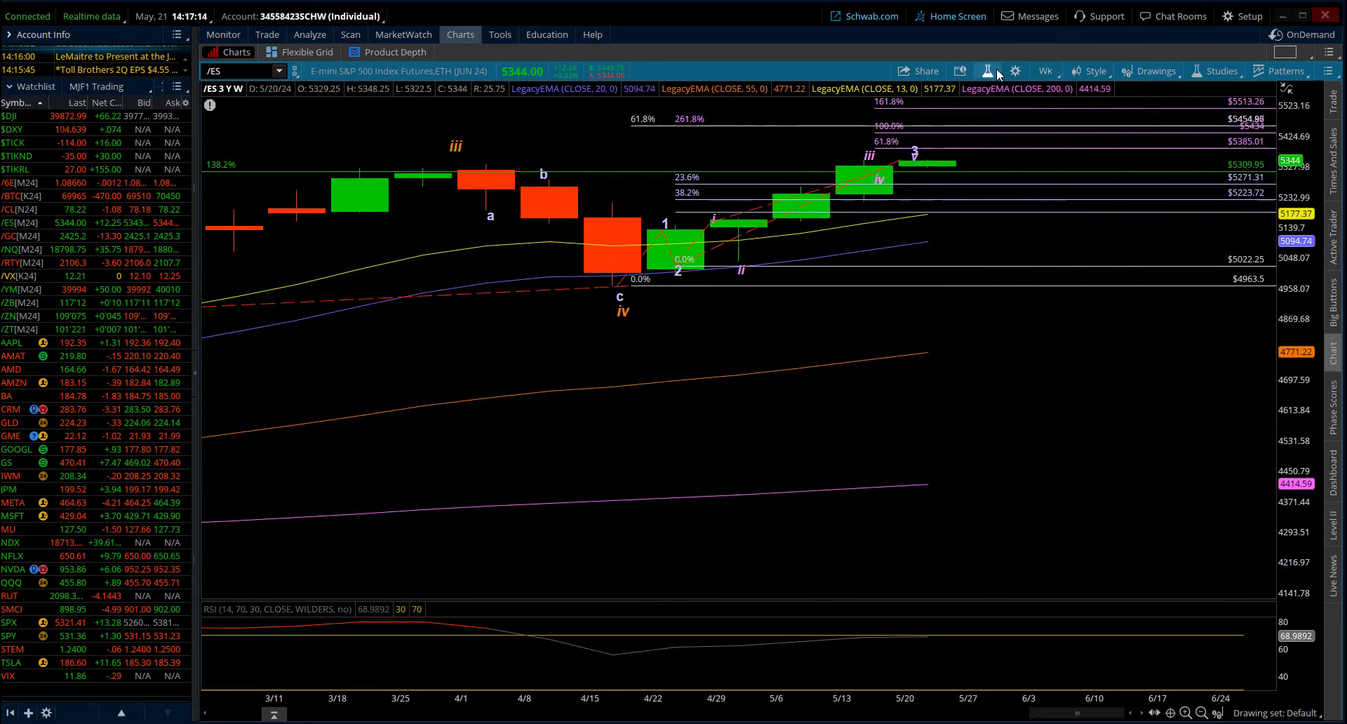
# Review the 5-year weekly chart, and return to the 180-day 4-hour chart zoomed in on late March through May.
pyautogui.click(1043, 71)
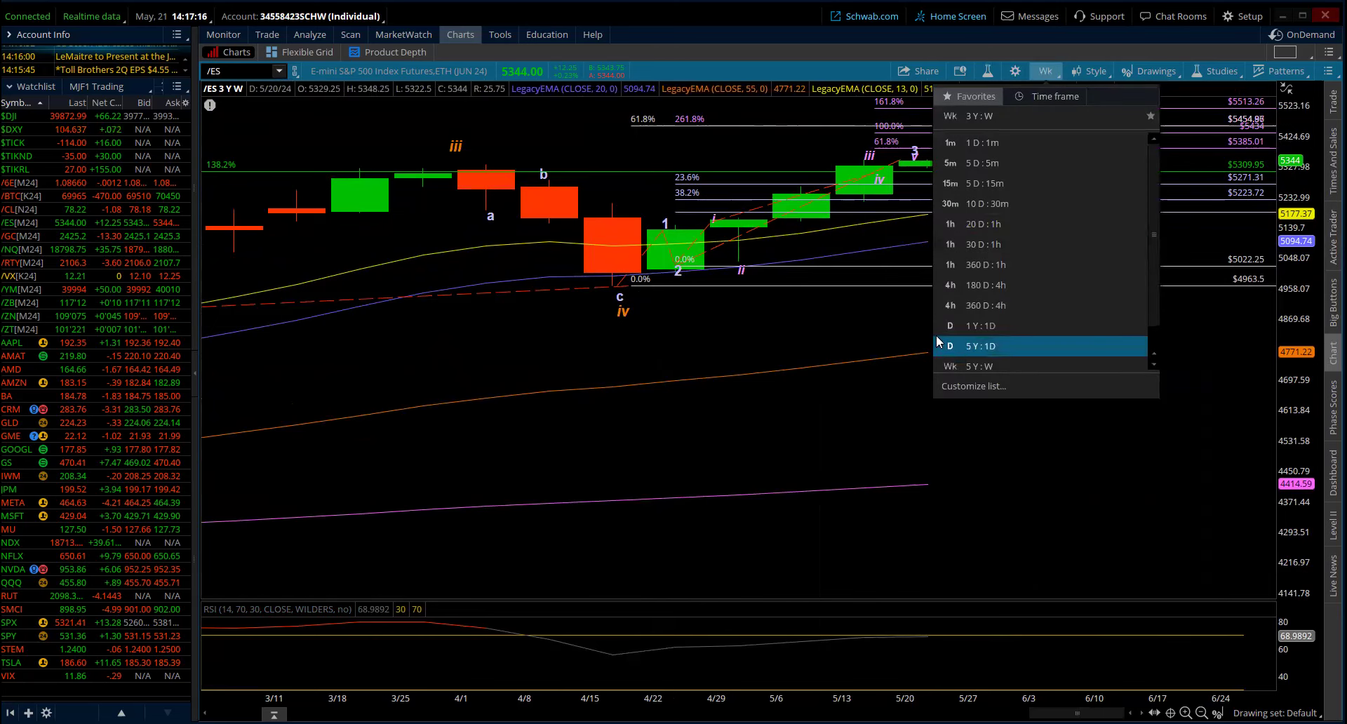
pyautogui.click(997, 368)
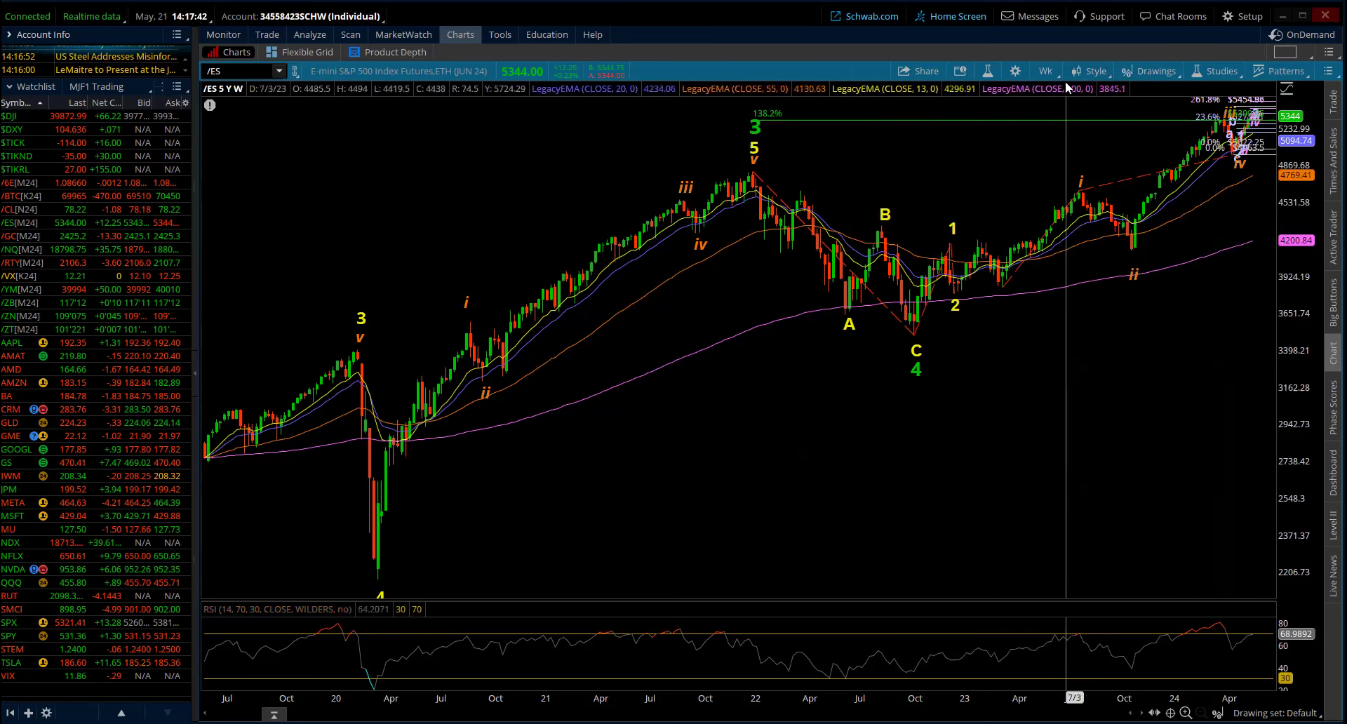
pyautogui.click(1043, 71)
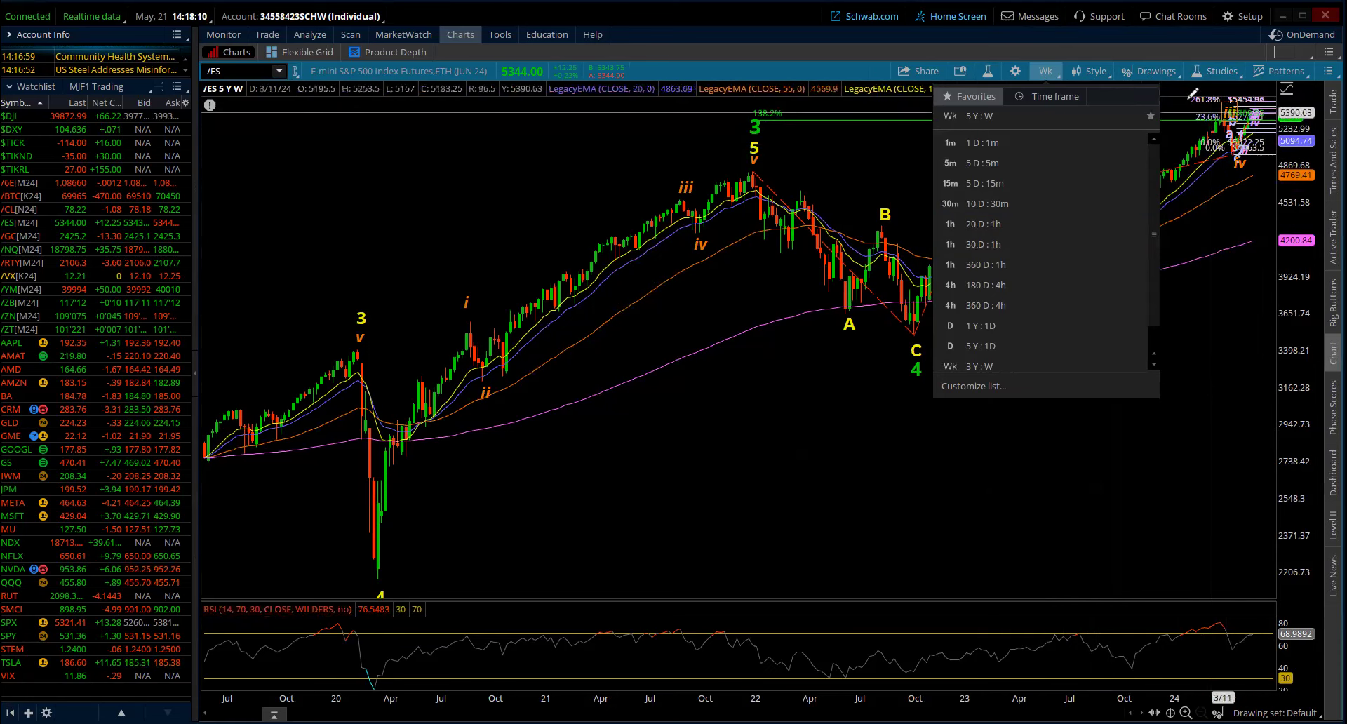
pyautogui.click(1008, 285)
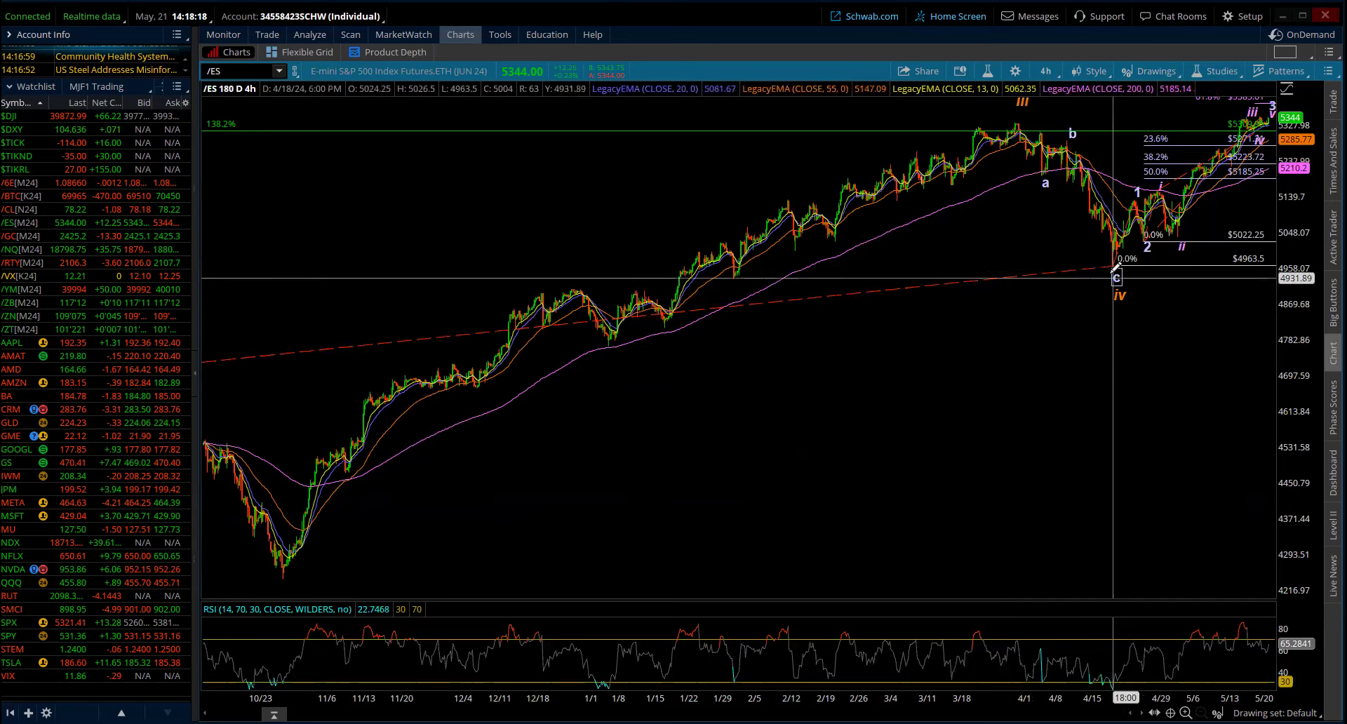
pyautogui.moveTo(1288, 140); pyautogui.dragTo(1247, 125)
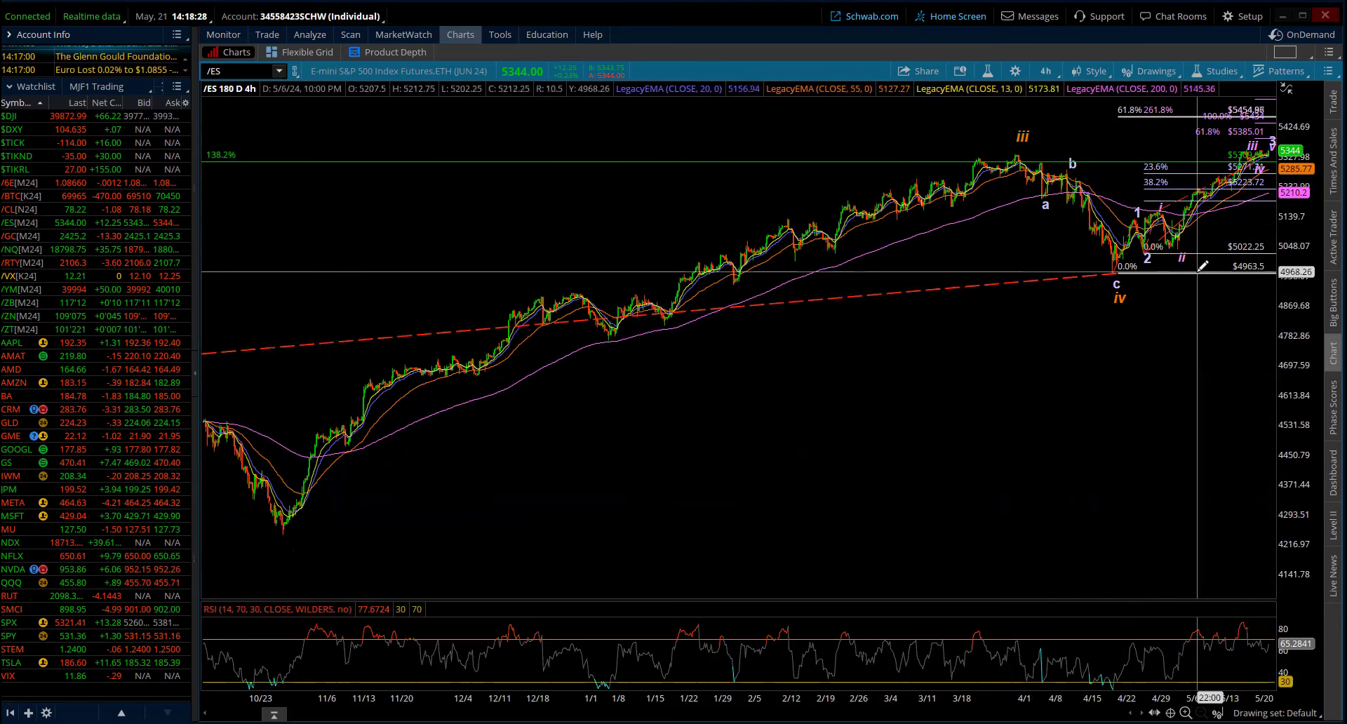
pyautogui.moveTo(1203, 266)
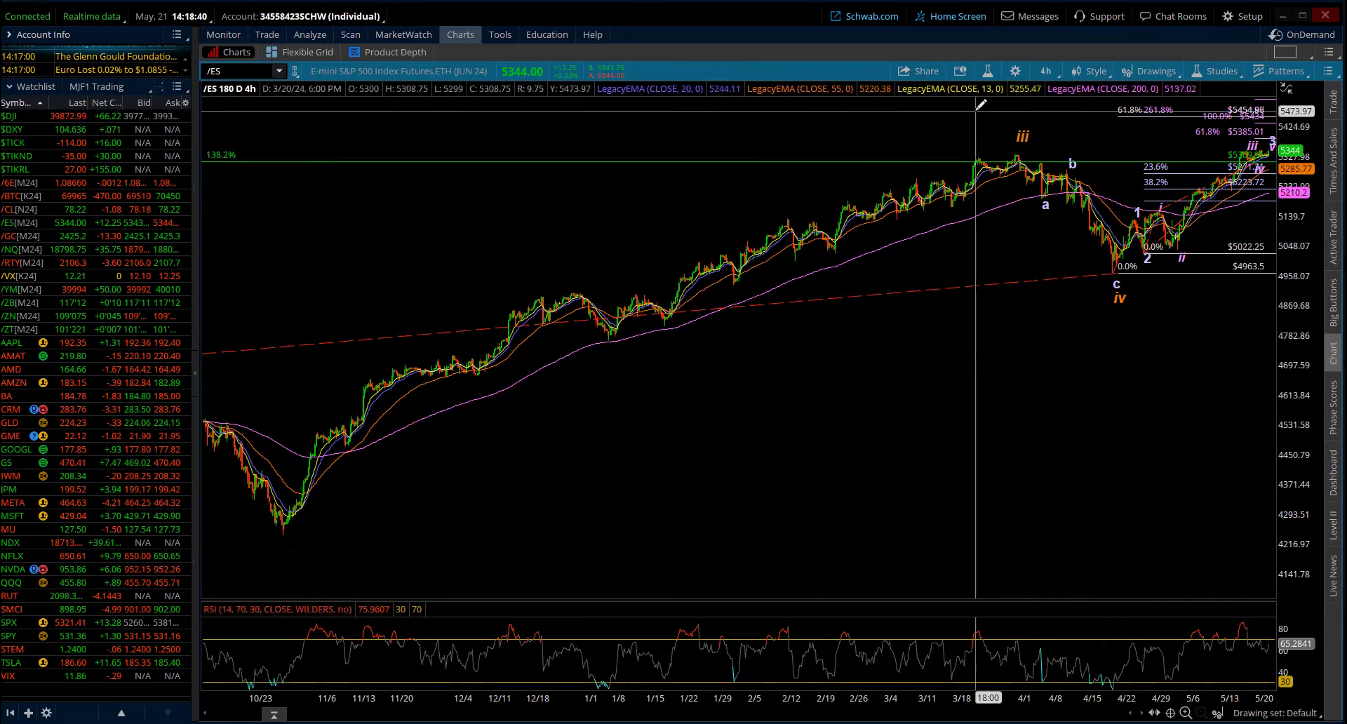
pyautogui.moveTo(995, 94); pyautogui.dragTo(1273, 98)
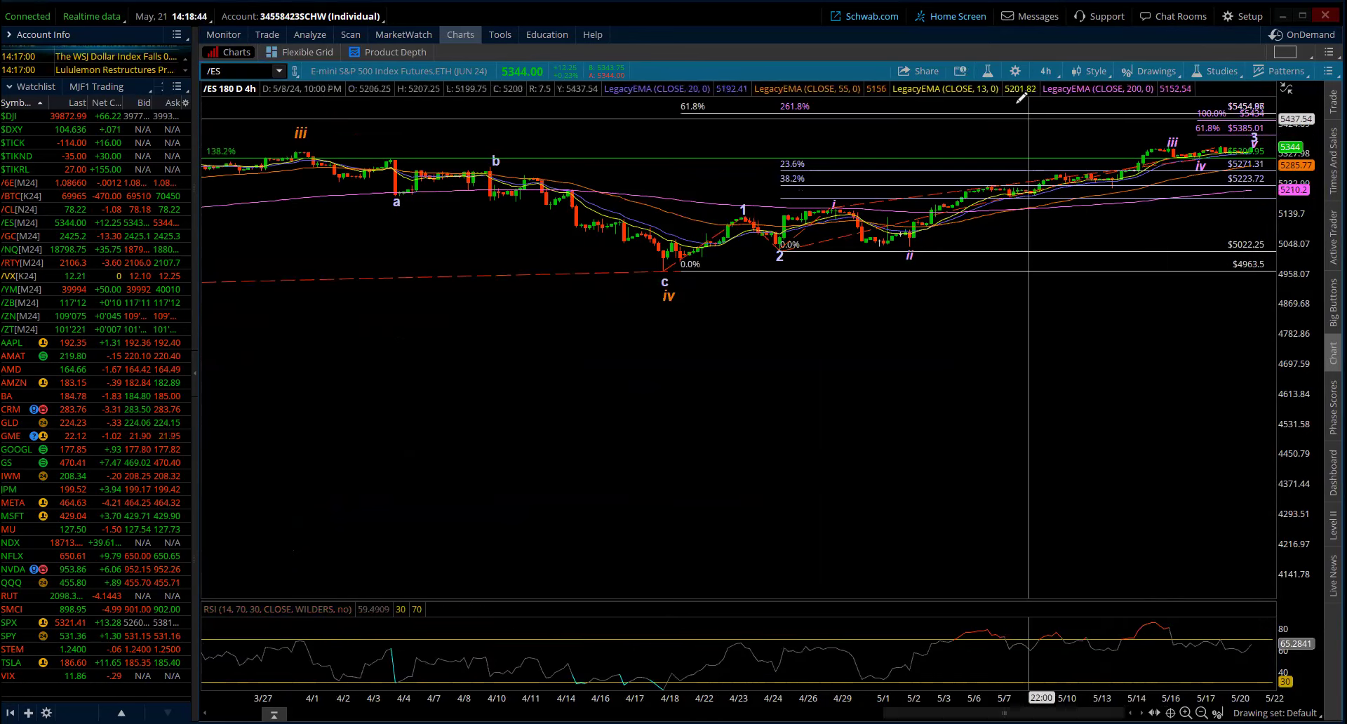
# Switch to the 20-day 1-hour time frame and compress the price scale to examine wave v against the 61.8% extension.
pyautogui.click(1053, 73)
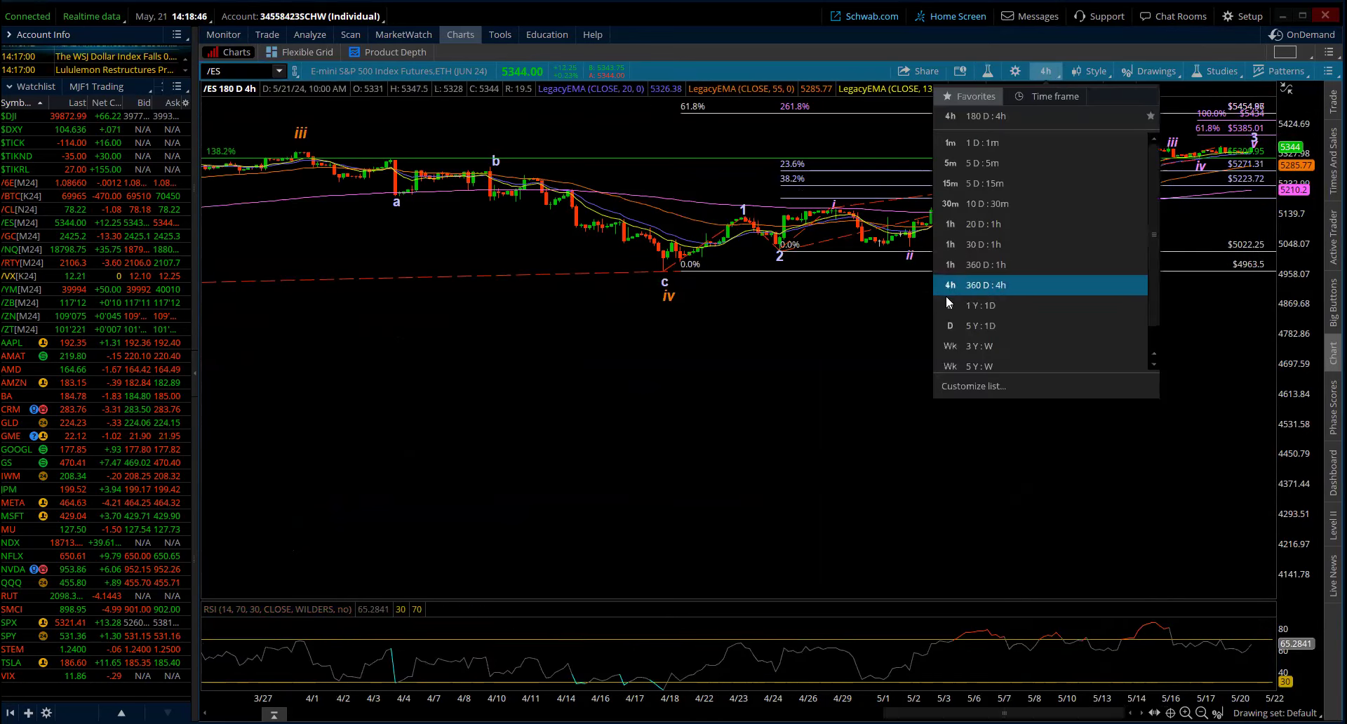
pyautogui.click(977, 226)
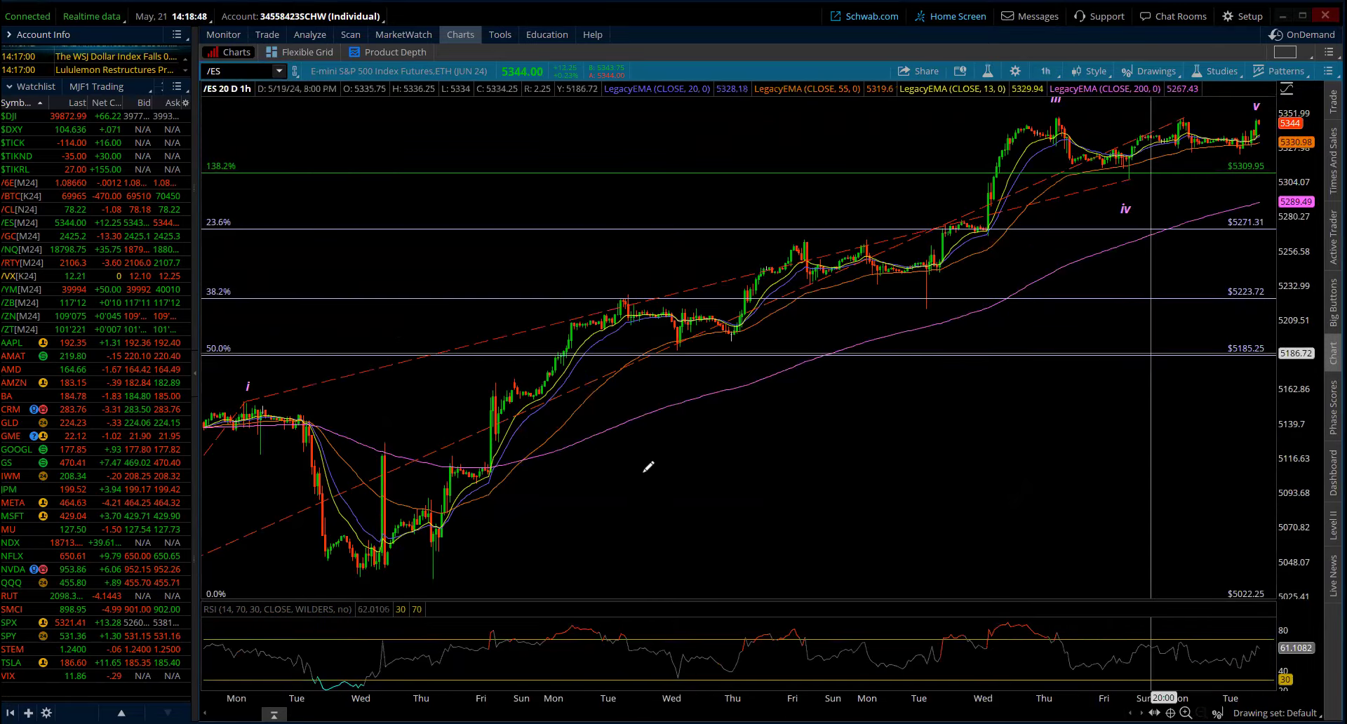
pyautogui.moveTo(1255, 379); pyautogui.dragTo(1221, 173)
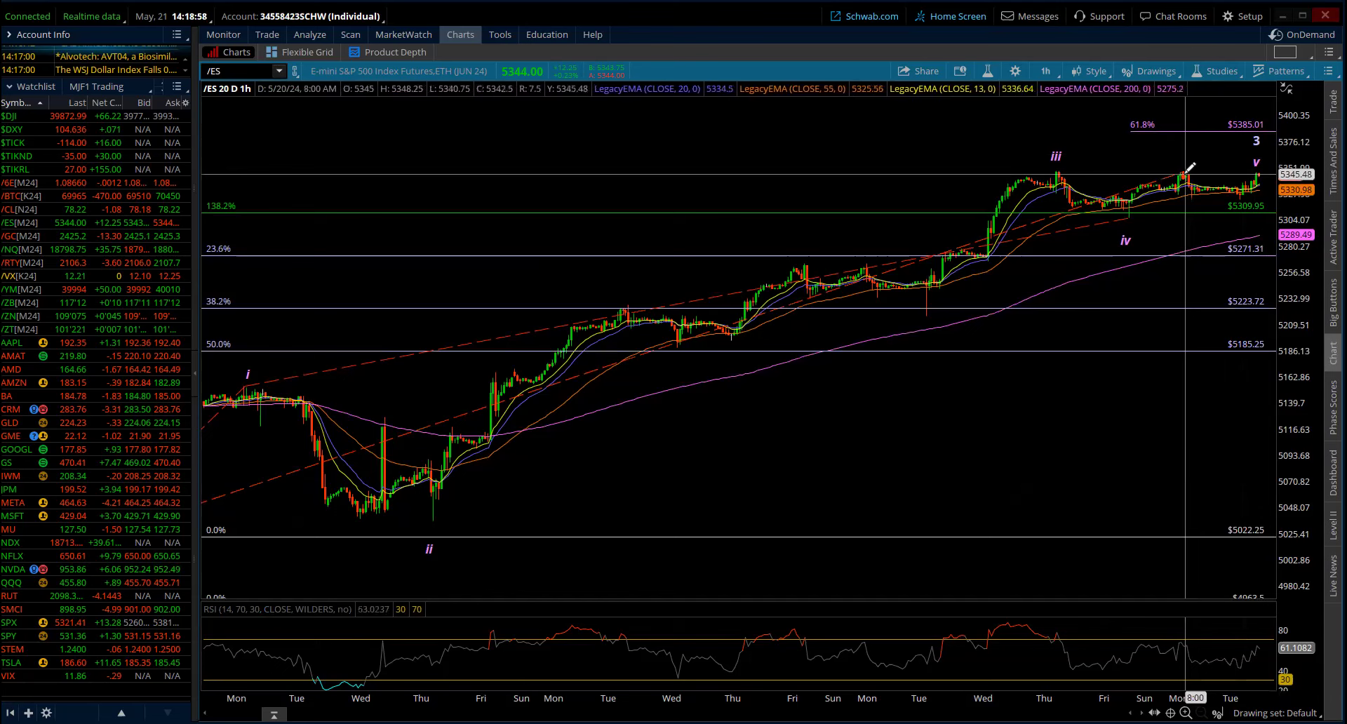
pyautogui.moveTo(1188, 165)
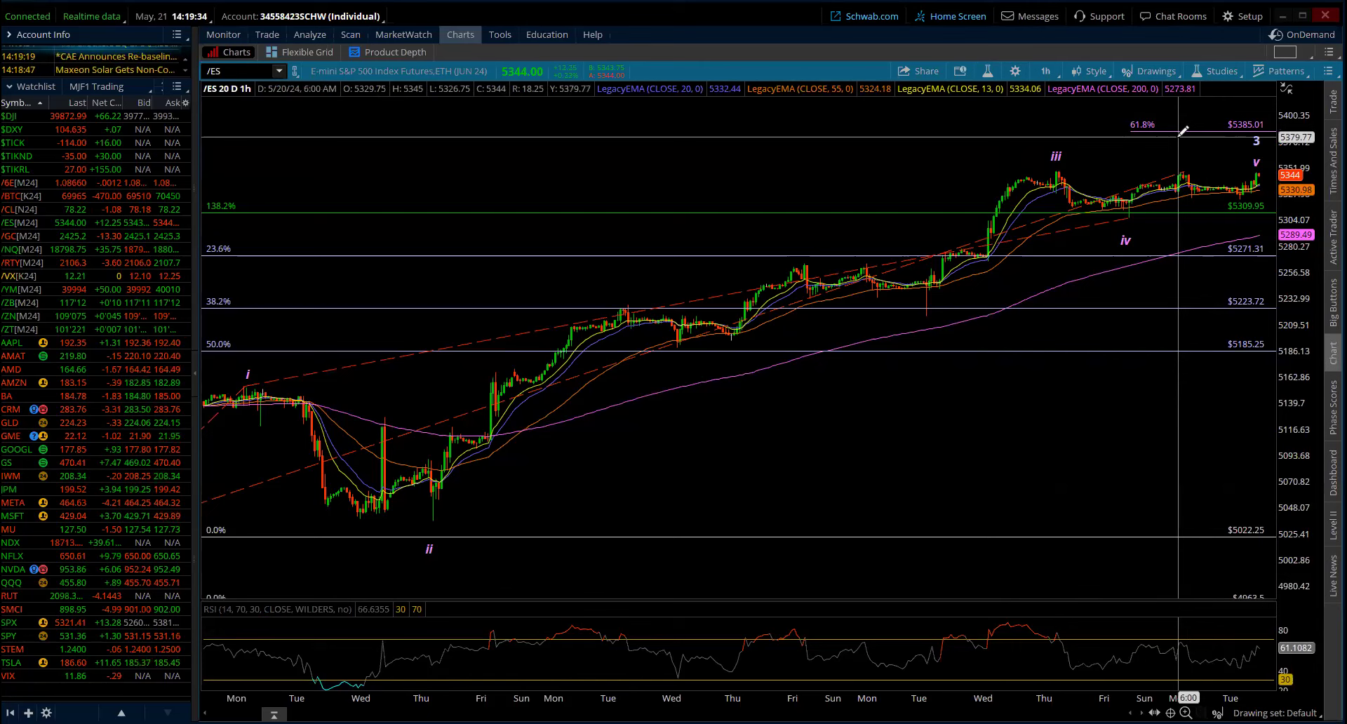
# Switch to the 5-day 15-minute time frame and zoom in on the bars from Thursday through Tuesday.
pyautogui.click(1044, 71)
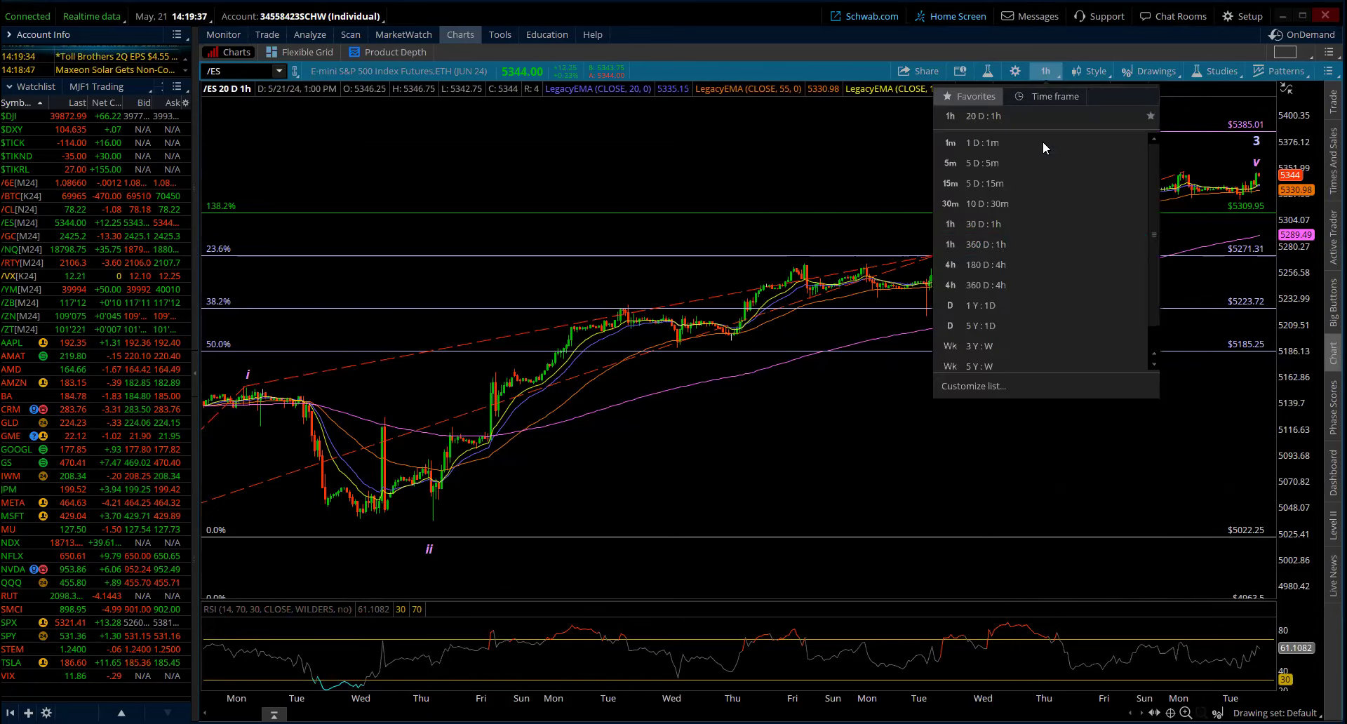
pyautogui.click(1012, 179)
pyautogui.moveTo(471, 226); pyautogui.dragTo(1273, 226)
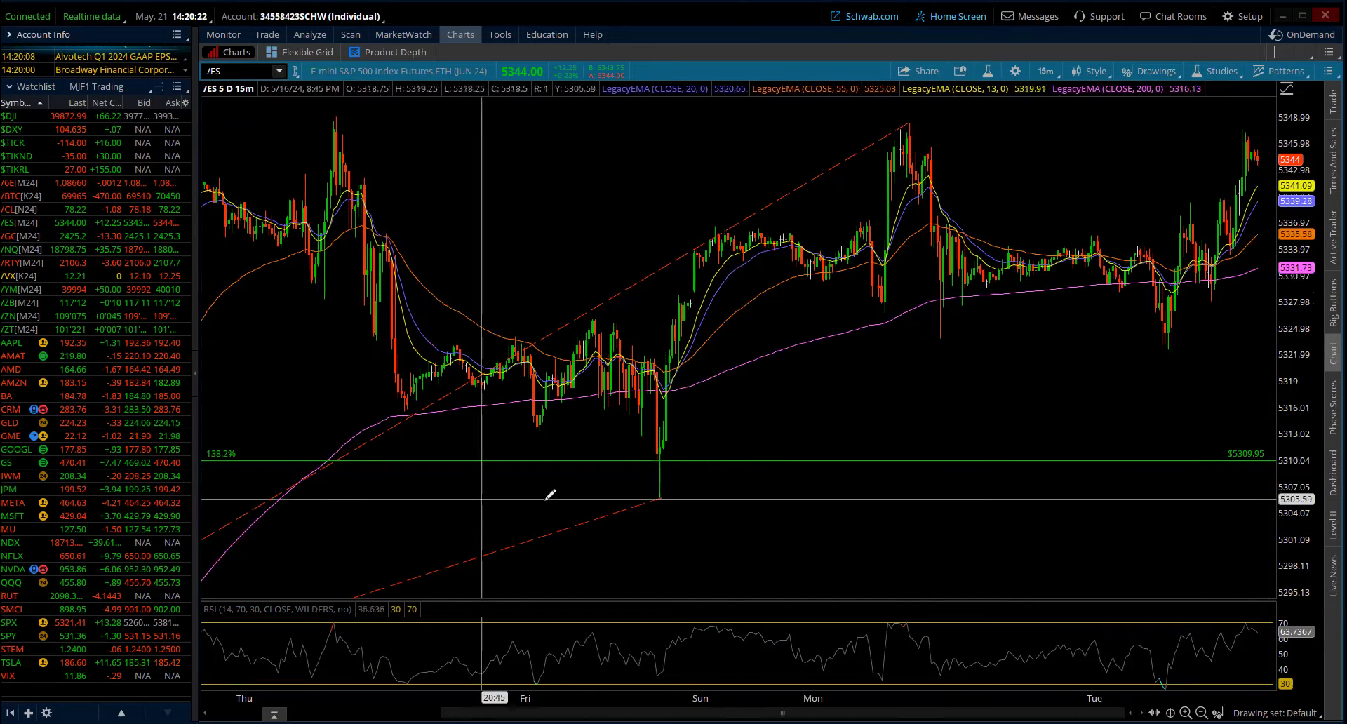
# Change the chart's time frame to 360 days with 1-hour bars.
pyautogui.click(1048, 70)
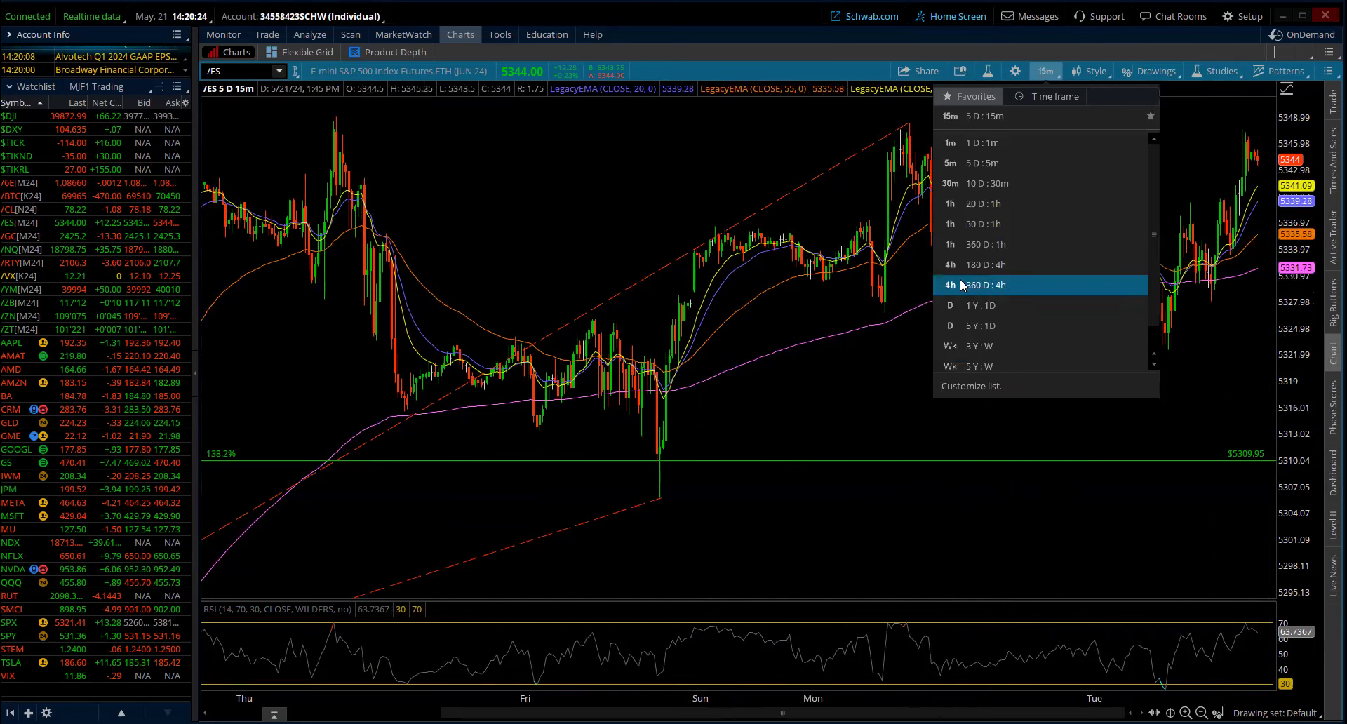
pyautogui.click(995, 245)
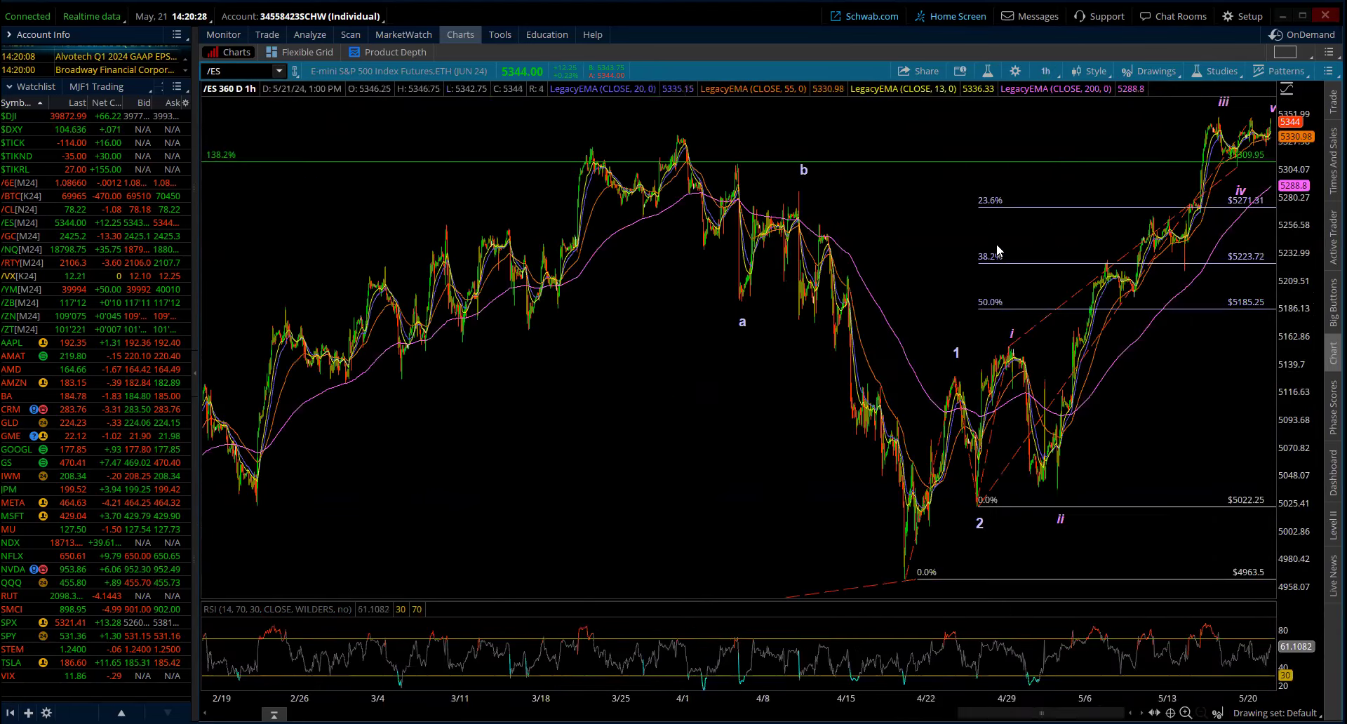